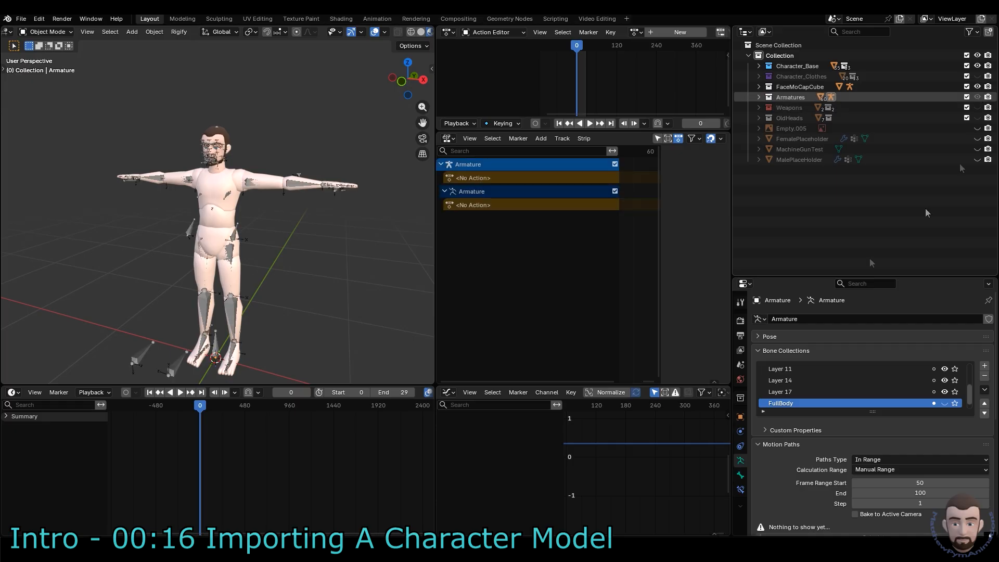
# Step: Select all objects in the scene and start an FBX export with the file name TutorialGuy
pyautogui.press('a')
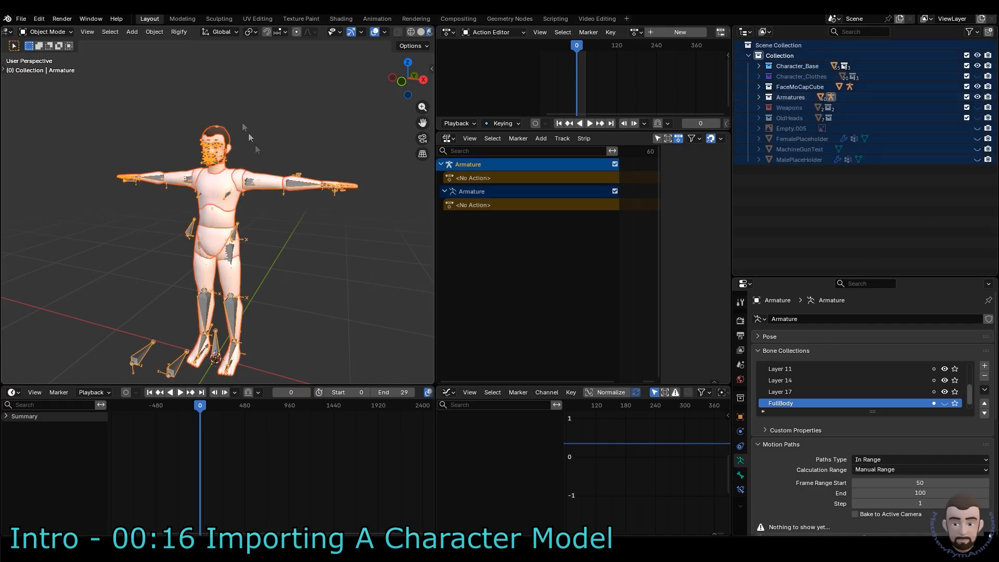
pyautogui.click(21, 19)
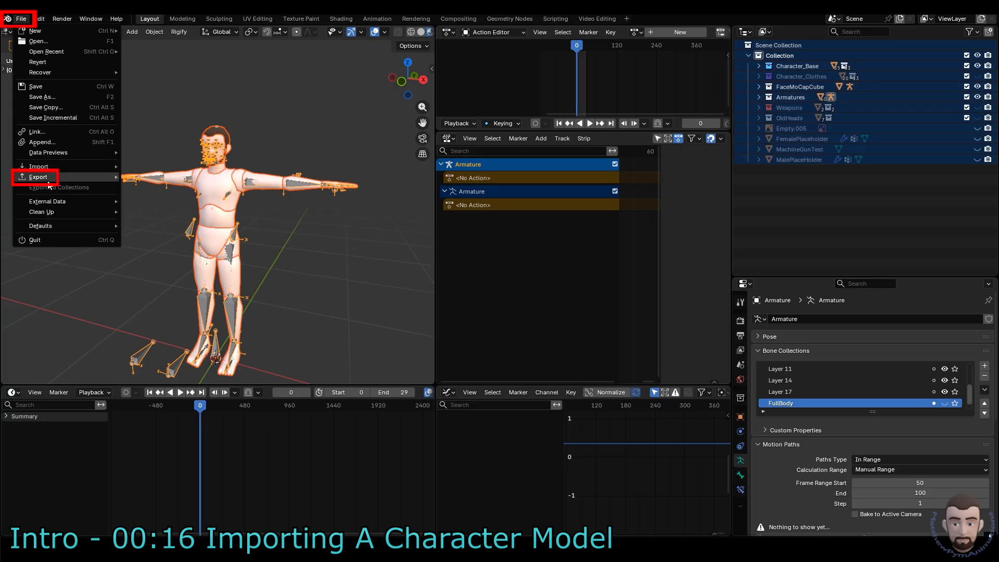
pyautogui.moveTo(88, 181)
pyautogui.click(152, 260)
pyautogui.write('TutorialGuy')
pyautogui.press('Return')
# Step: Set the export's transform axes to -Y Forward and Z Up
pyautogui.scroll(-3, 572, 229)
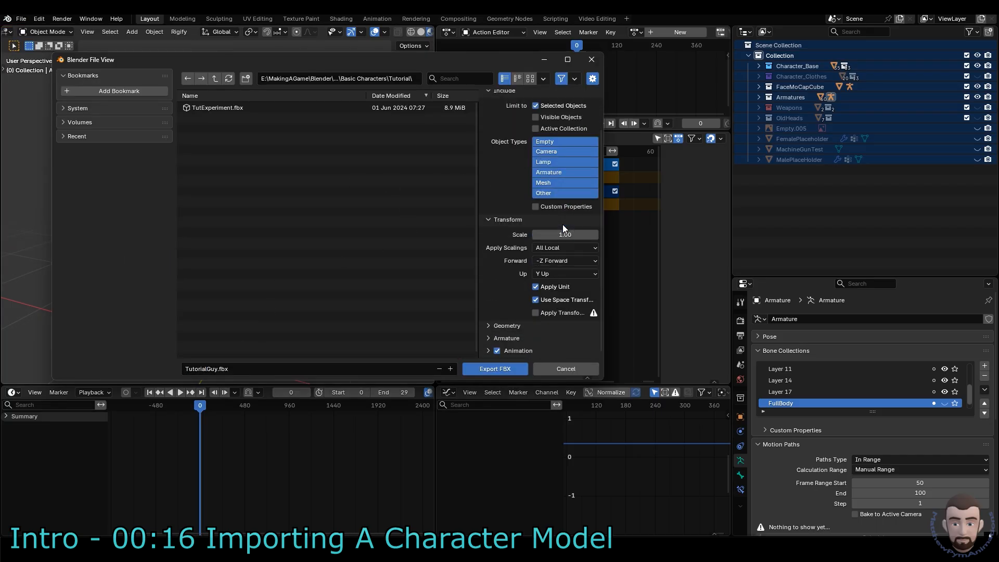
pyautogui.click(566, 261)
pyautogui.click(549, 317)
# Step: Set the smoothing in the geometry export settings to Face
pyautogui.click(506, 326)
pyautogui.scroll(-6, 516, 282)
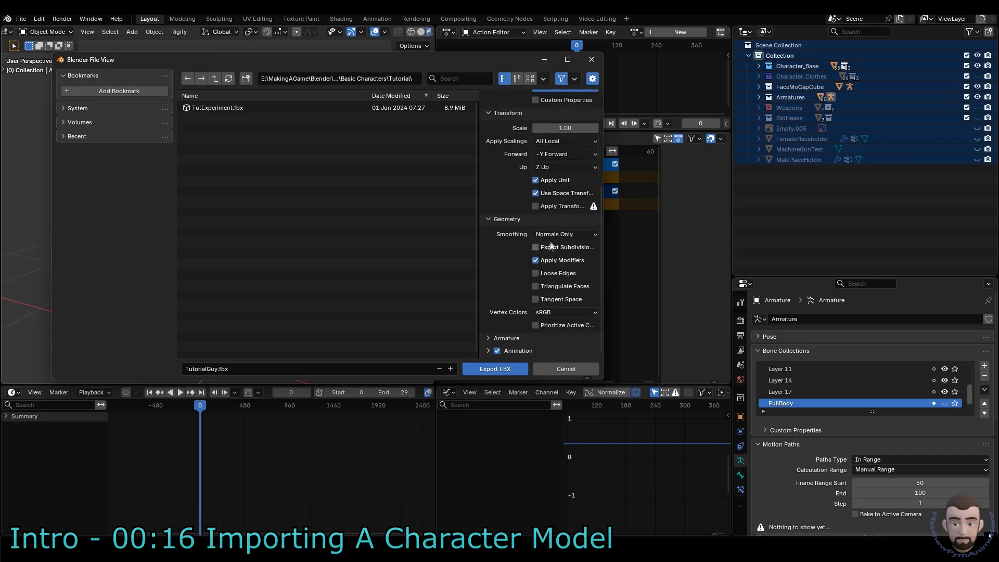
pyautogui.click(554, 234)
pyautogui.click(541, 258)
# Step: In the armature export settings, enable Only Deform Bones and disable Add Leaf Bones
pyautogui.click(505, 338)
pyautogui.scroll(-3, 518, 290)
pyautogui.click(535, 337)
# Step: In the animation export settings, disable All Actions and set Simplify to 0
pyautogui.click(489, 352)
pyautogui.scroll(-4, 503, 321)
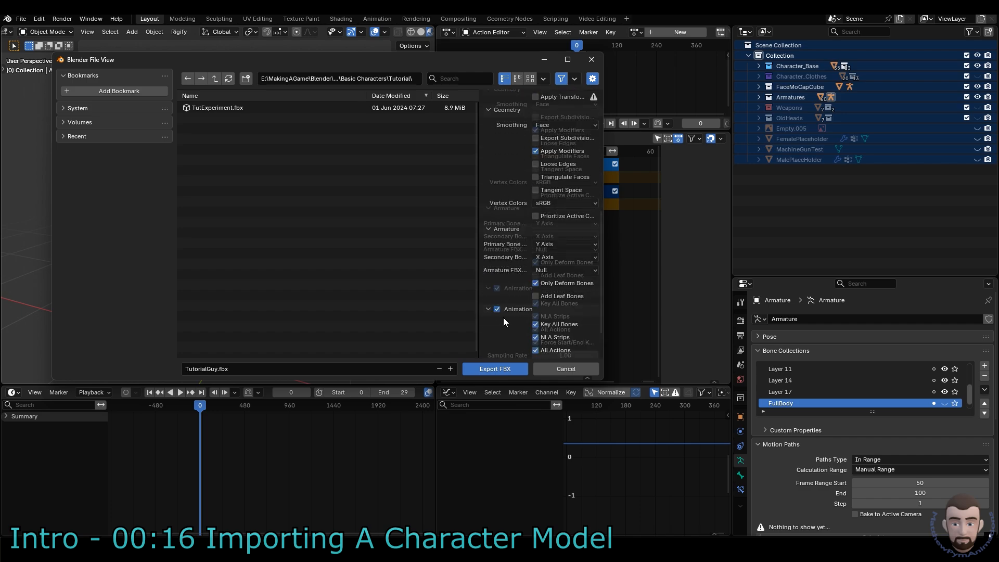
pyautogui.scroll(-2, 503, 318)
pyautogui.click(555, 348)
pyautogui.write('0')
pyautogui.press('Return')
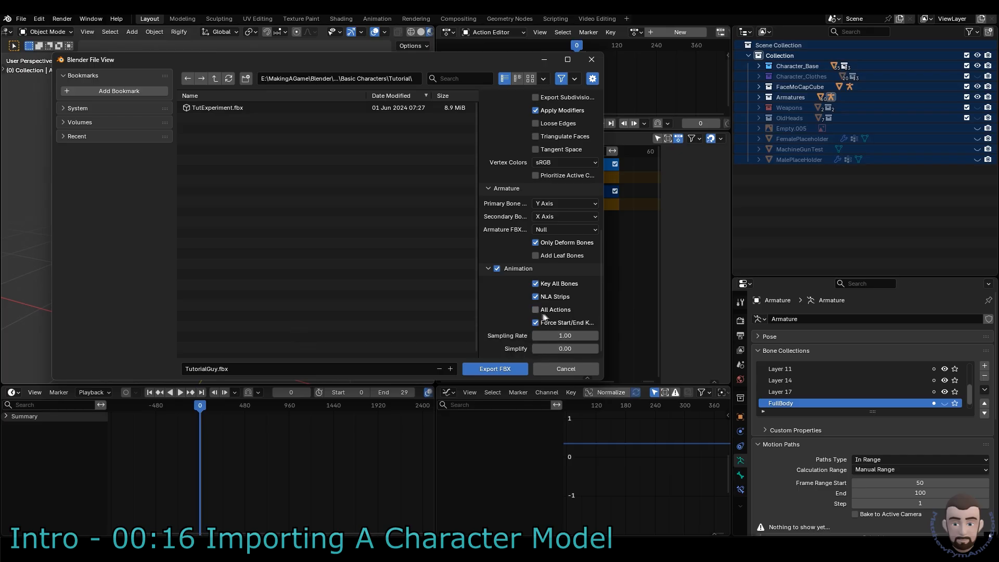
# Step: Save the current FBX export settings as an operator preset named UnrealEngineExport
pyautogui.scroll(10, 508, 292)
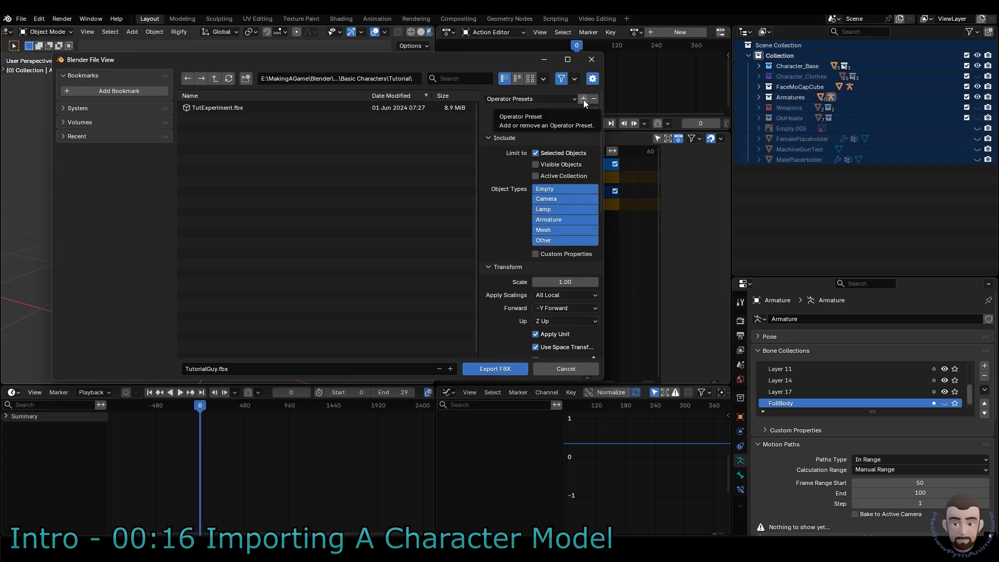
pyautogui.click(582, 99)
pyautogui.click(535, 105)
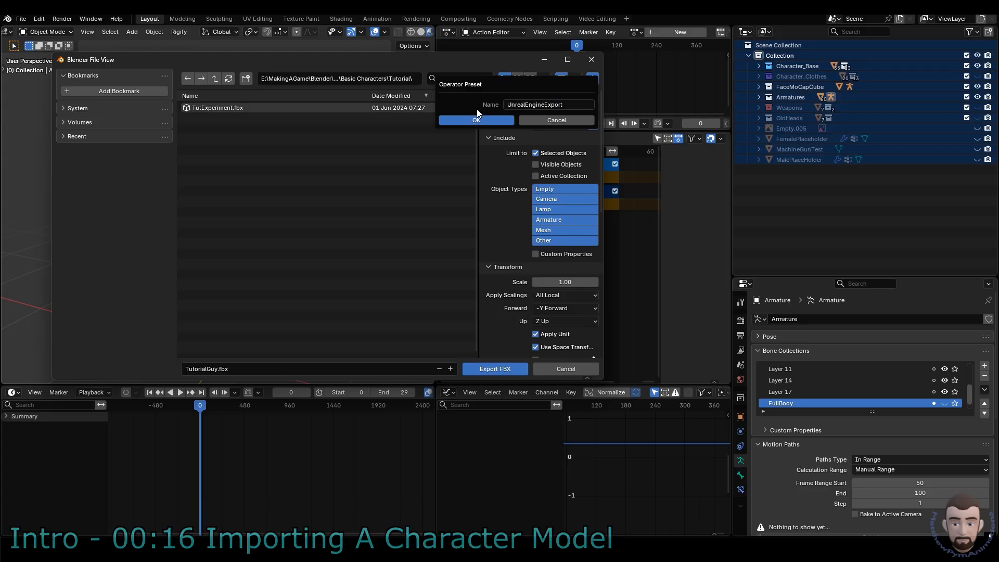
pyautogui.click(476, 120)
# Step: Test the UnrealEngineExport preset by disabling Selected Objects, limiting the object types to Empty, and reapplying the preset
pyautogui.click(550, 98)
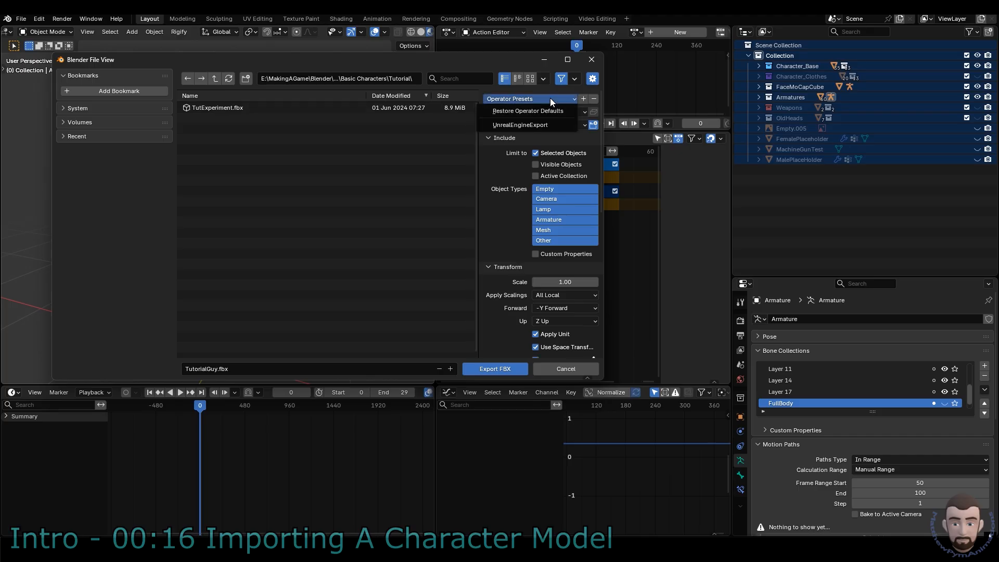
pyautogui.click(551, 126)
pyautogui.click(536, 155)
pyautogui.click(549, 189)
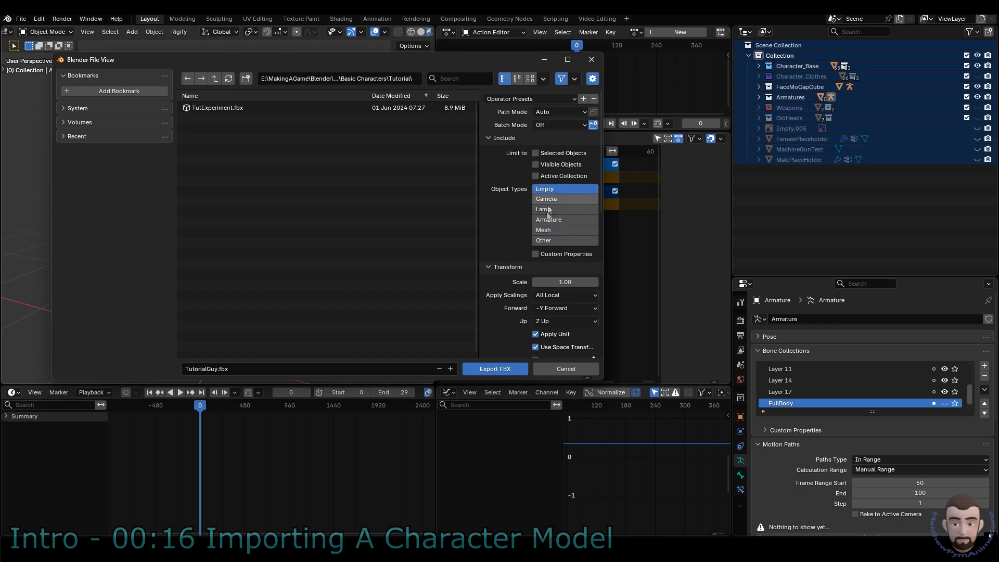
pyautogui.click(524, 99)
pyautogui.click(525, 124)
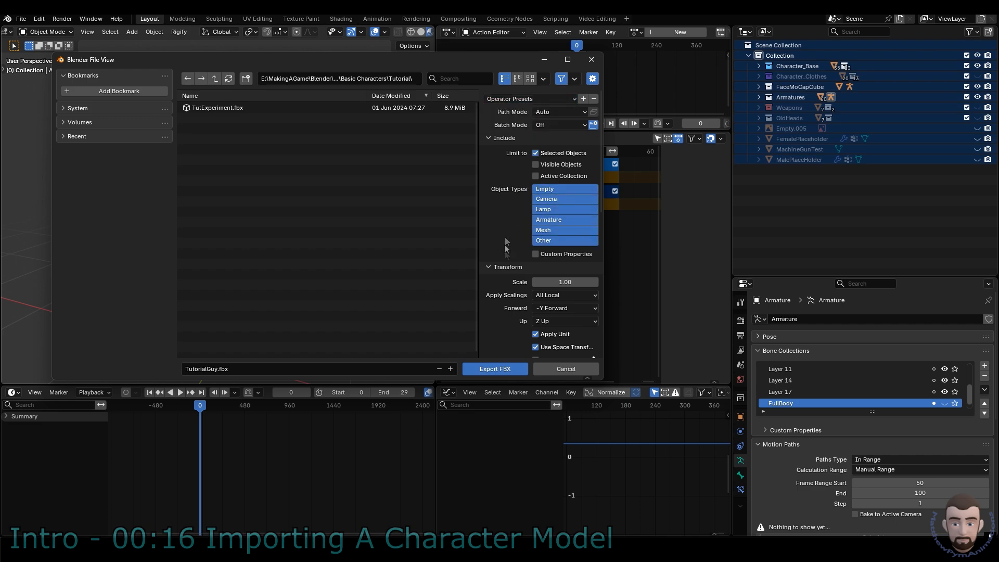
# Step: Check the remaining export settings and export the character as TutorialGuy.fbx
pyautogui.scroll(-15, 504, 244)
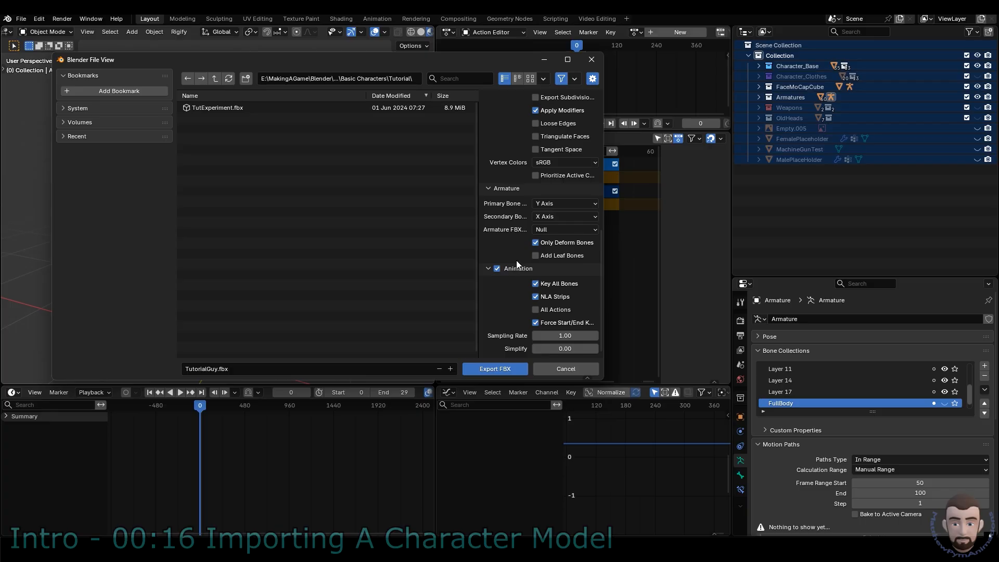
pyautogui.click(492, 369)
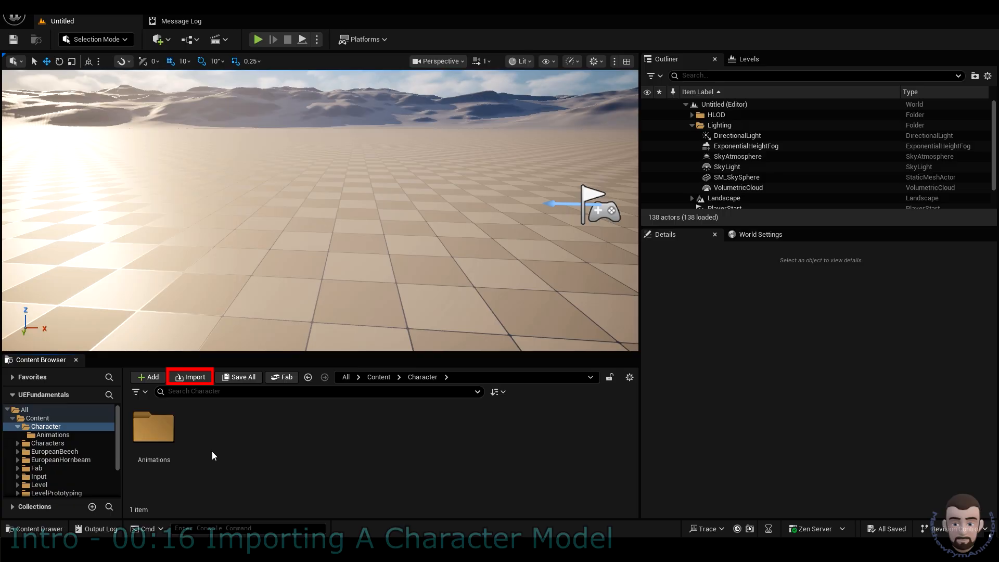
# Step: Switch to Unreal Engine and choose the TutorialGuy FBX file for import into the Character folder
pyautogui.click(199, 377)
pyautogui.click(75, 101)
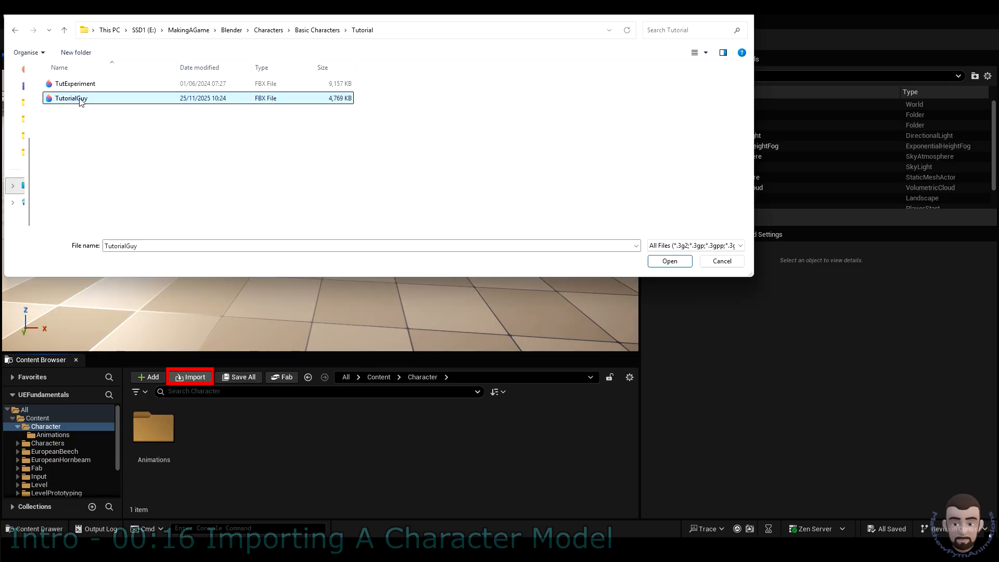
pyautogui.doubleClick(75, 101)
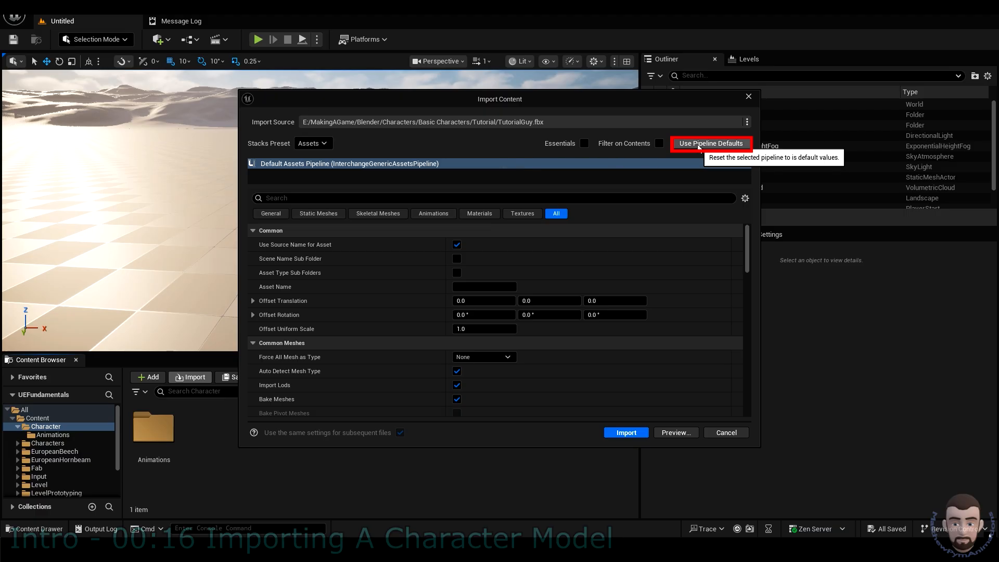
# Step: Review the import options with Skeleton left at None, preview the assets, and import the character
pyautogui.scroll(-5, 493, 260)
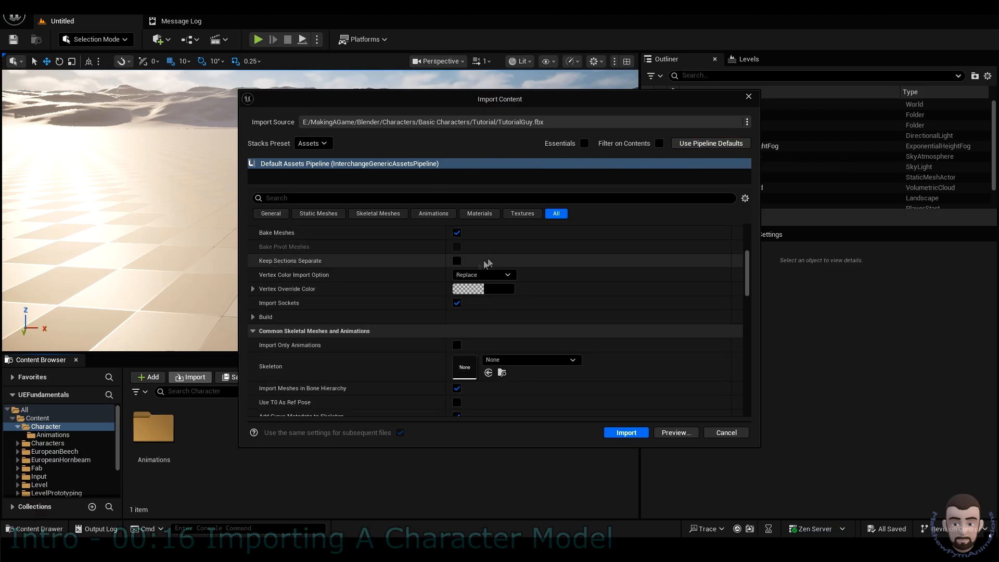
pyautogui.scroll(-3, 493, 260)
pyautogui.click(553, 298)
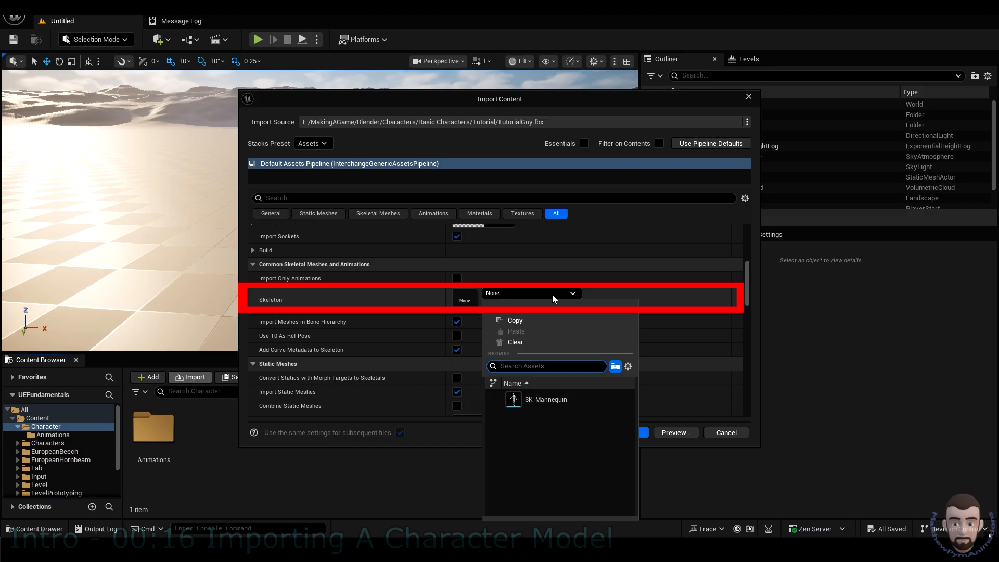
pyautogui.click(553, 295)
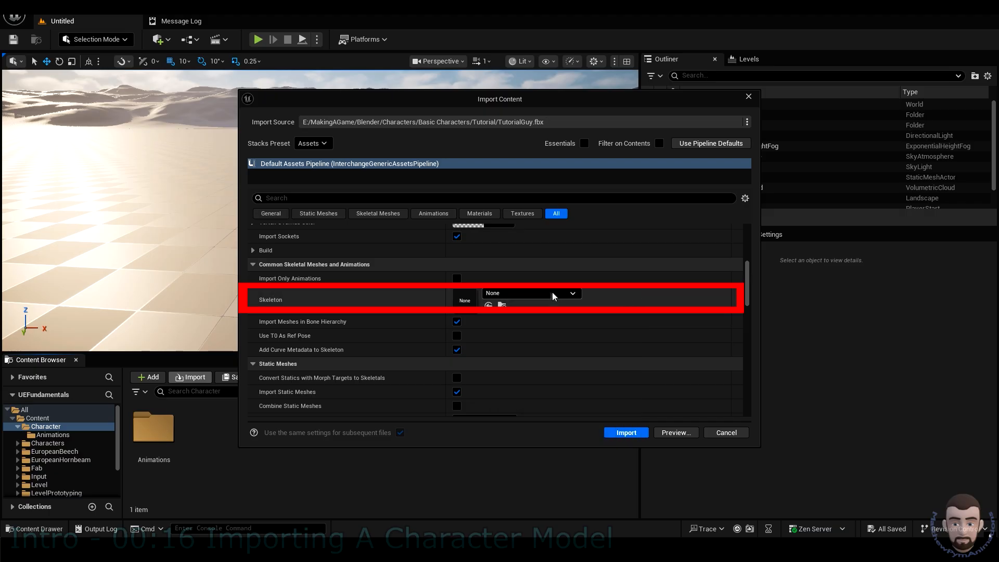
pyautogui.scroll(-5, 543, 319)
pyautogui.scroll(-10, 543, 319)
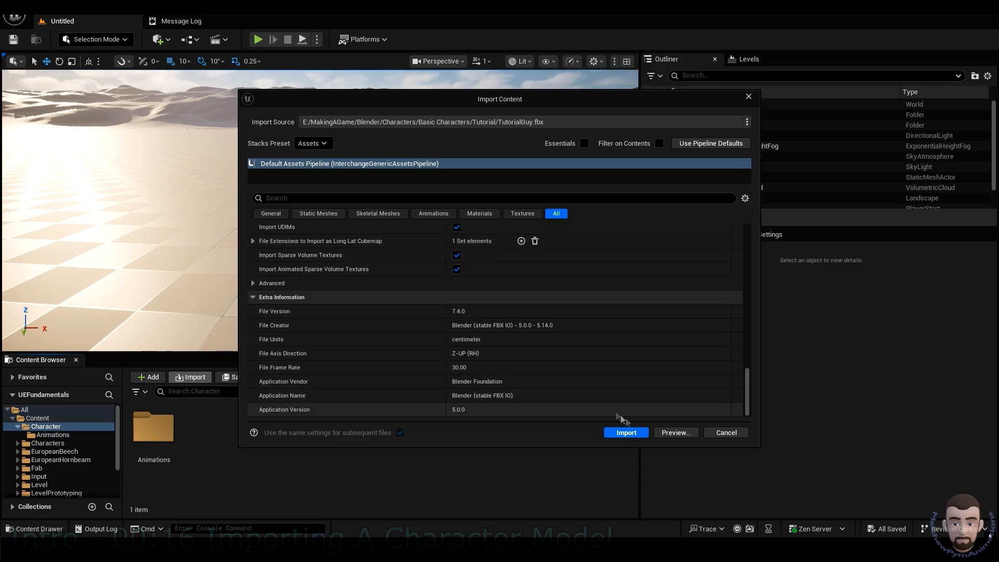
pyautogui.click(675, 432)
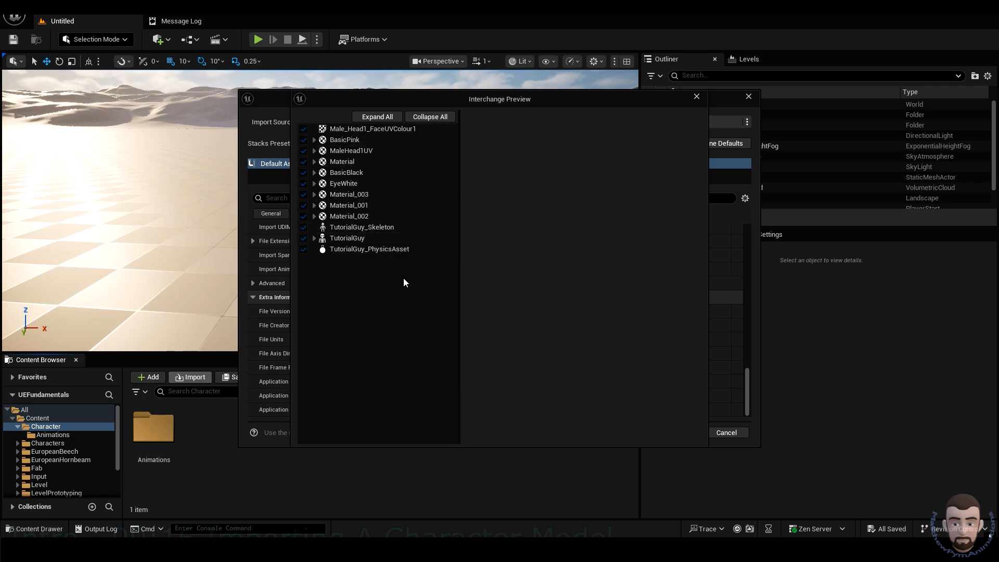
pyautogui.press('Escape')
pyautogui.click(616, 433)
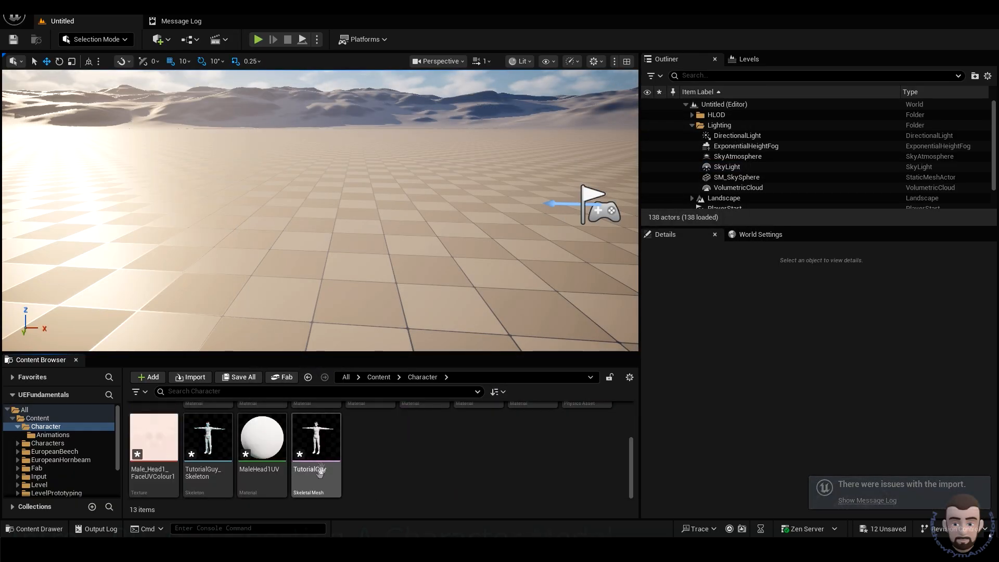
# Step: Place the imported TutorialGuy_Skeleton asset in the level at about X -600, Y 110, Z 0
pyautogui.moveTo(318, 446)
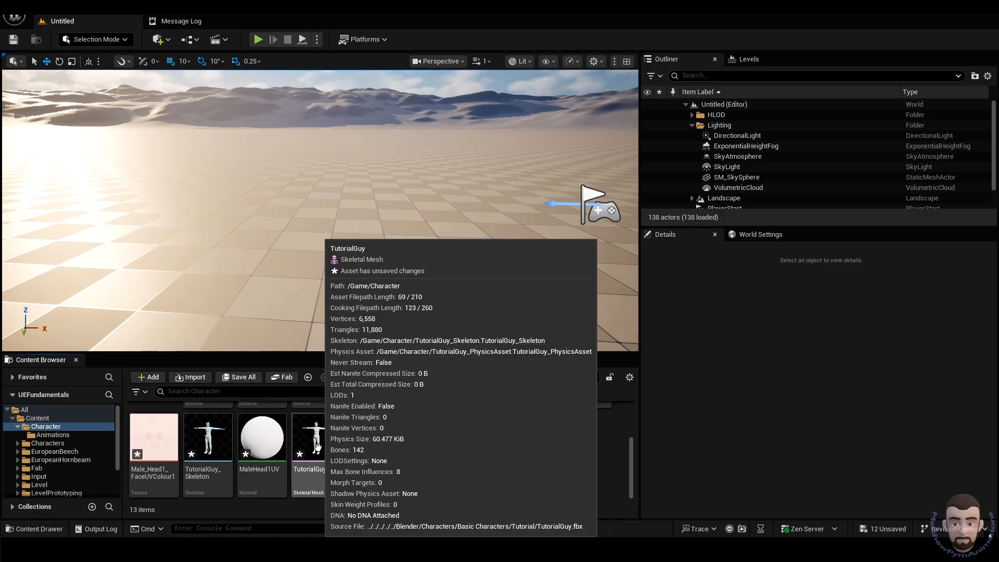
pyautogui.moveTo(208, 442); pyautogui.dragTo(320, 265)
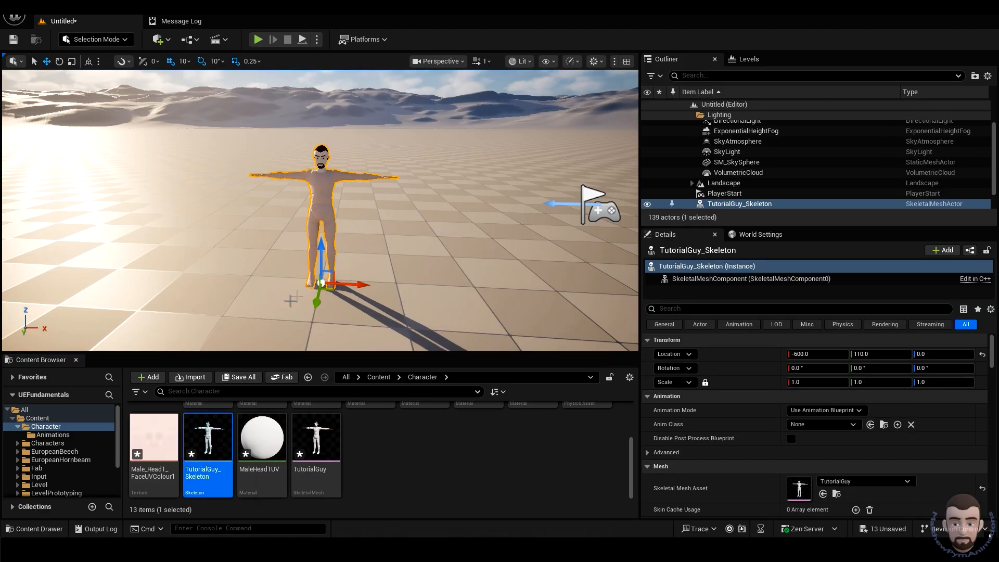
pyautogui.click(379, 77)
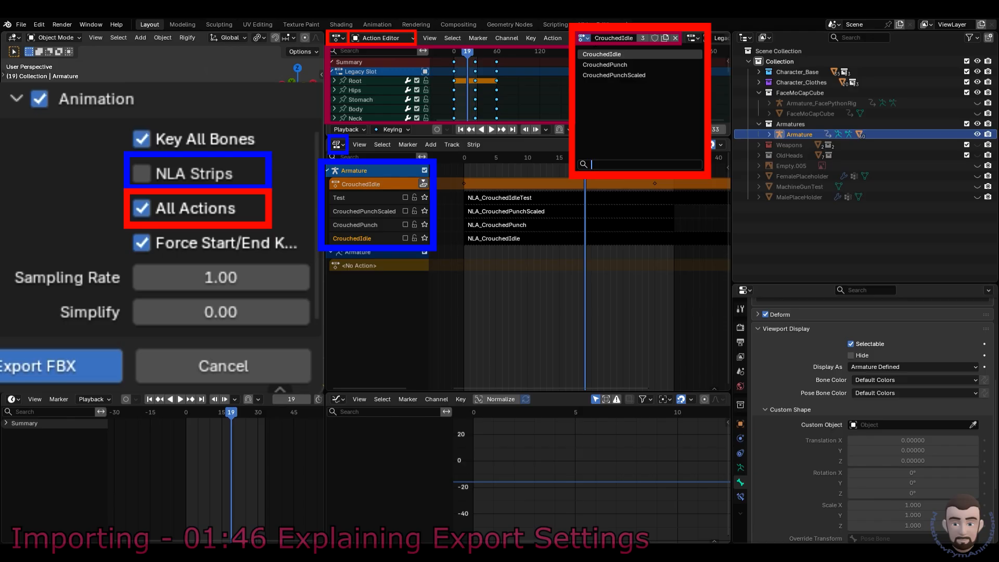
pyautogui.click(141, 208)
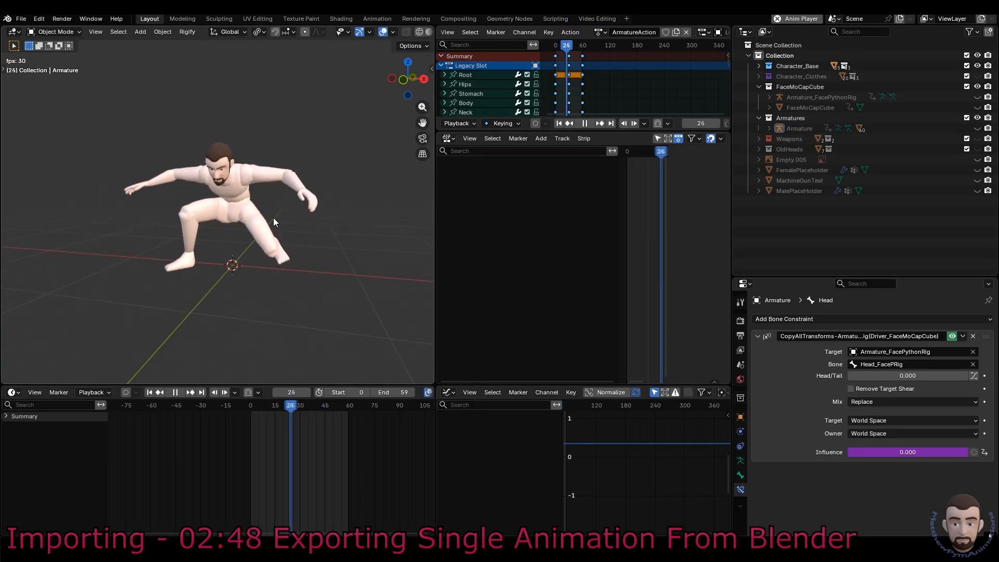
# Step: In Blender, select the Armature and rename its action to CrouchedIdle_60
pyautogui.press('KP_1')
pyautogui.scroll(2, 282, 239)
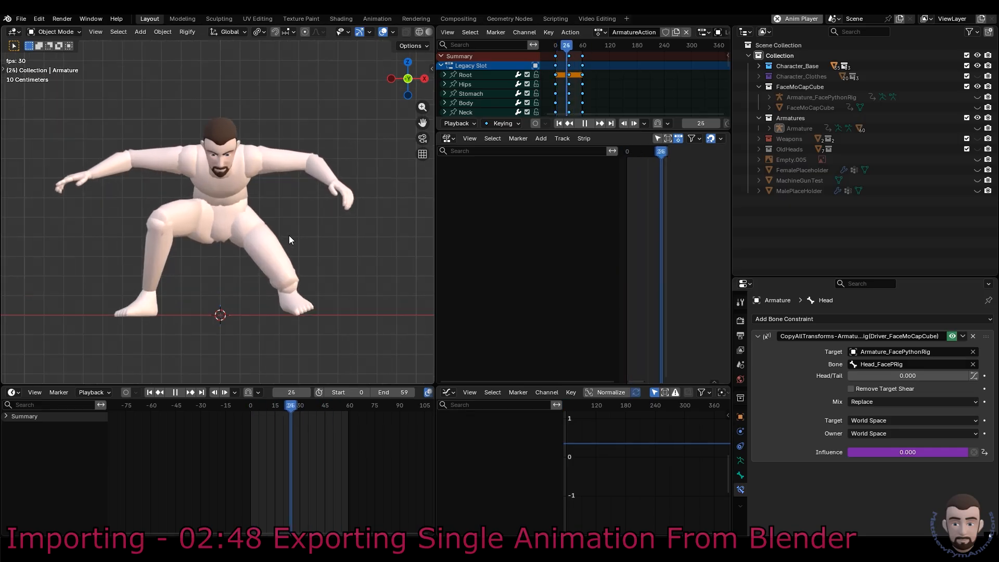
pyautogui.click(799, 129)
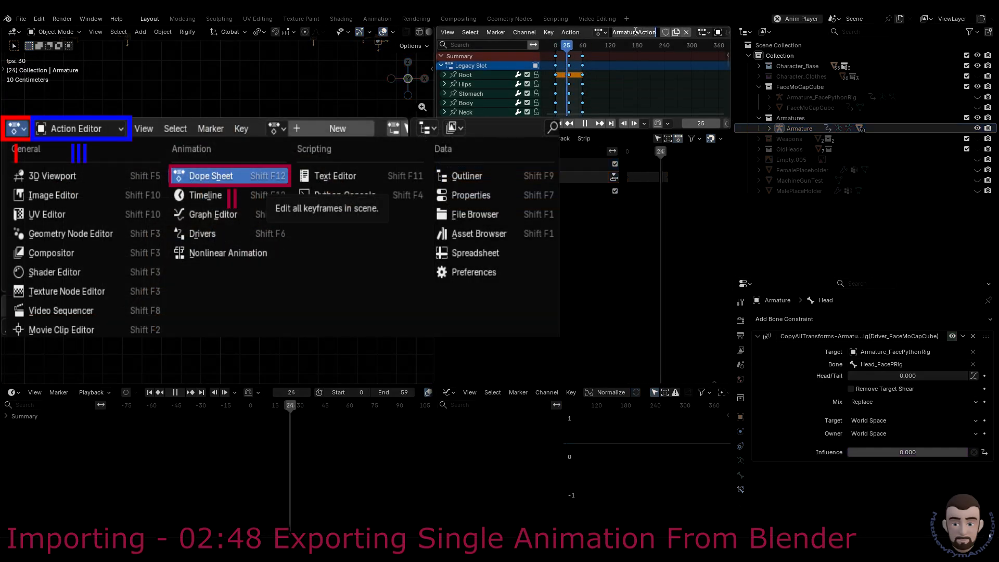
pyautogui.write('CrouchedIdle')
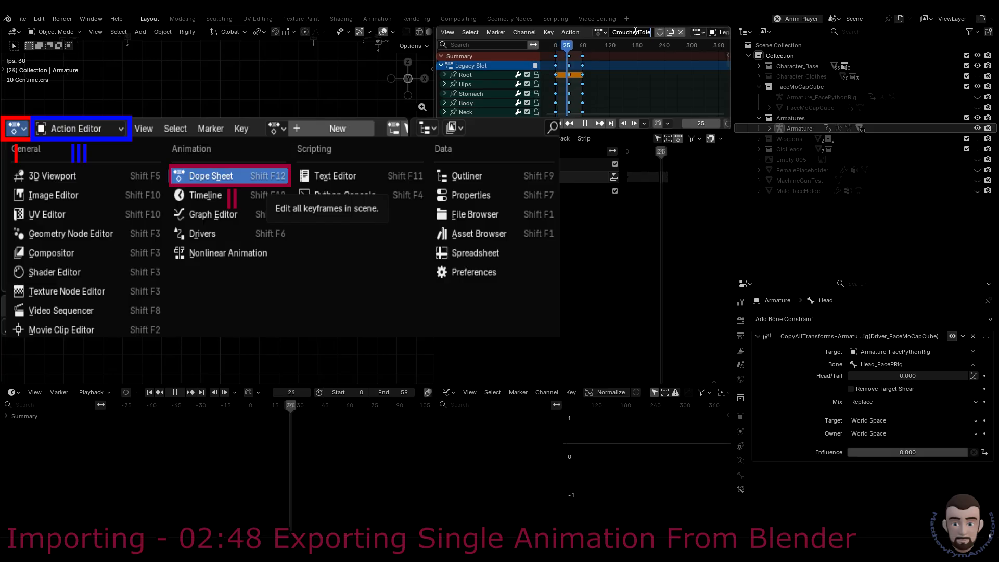
pyautogui.write('_60')
pyautogui.press('Return')
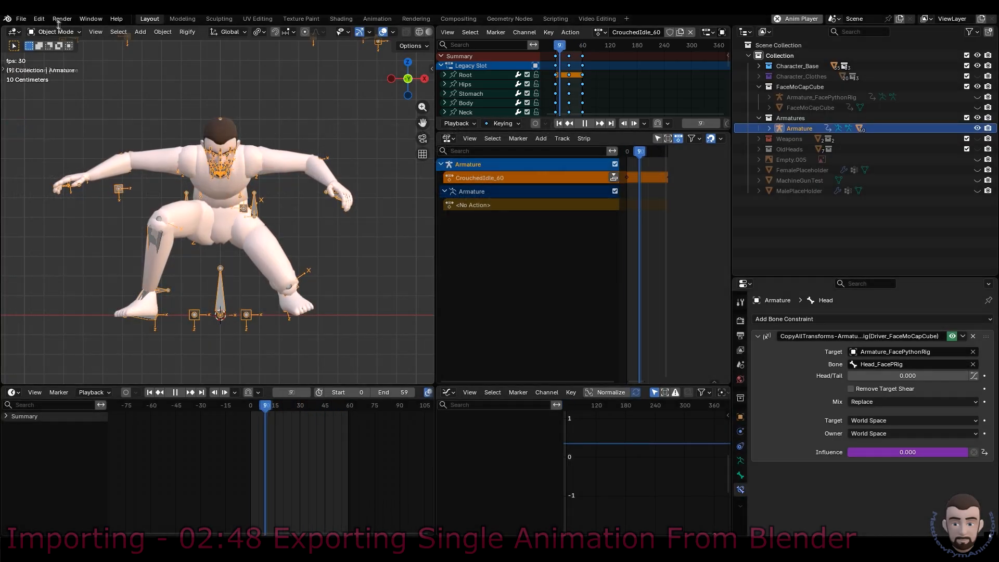
# Step: Start an FBX export of the selected armature and apply the UnrealEngineExport preset
pyautogui.click(21, 19)
pyautogui.moveTo(50, 178)
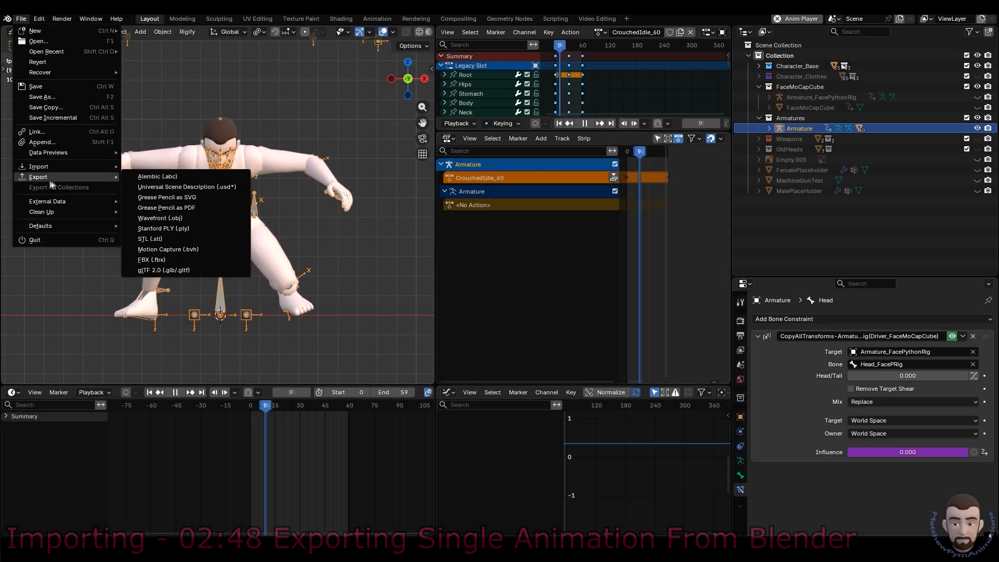
pyautogui.click(151, 260)
pyautogui.click(522, 98)
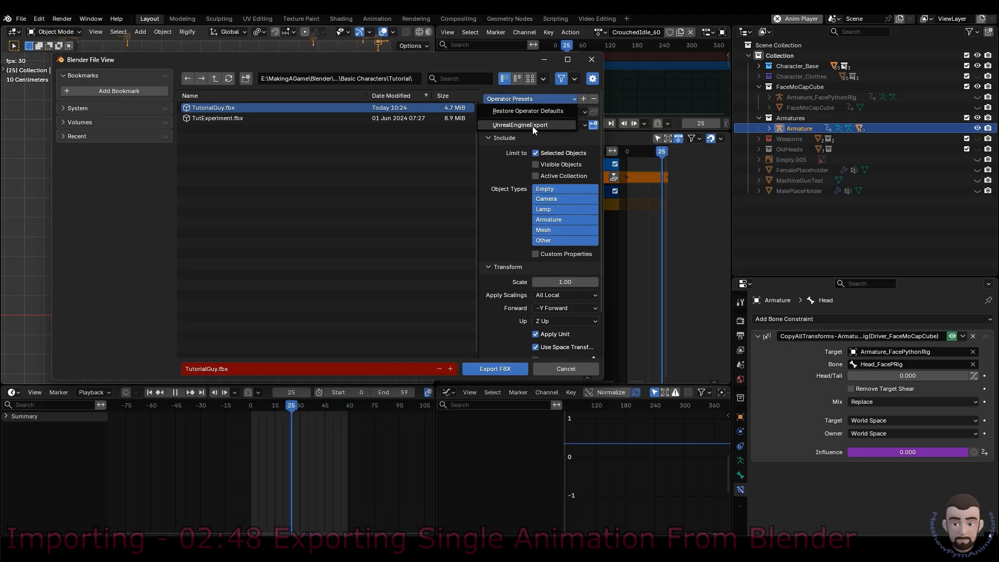
pyautogui.click(525, 125)
# Step: Name the export file TutorialGuy1Animation.fbx
pyautogui.click(217, 369)
pyautogui.write('1')
pyautogui.write('Animation')
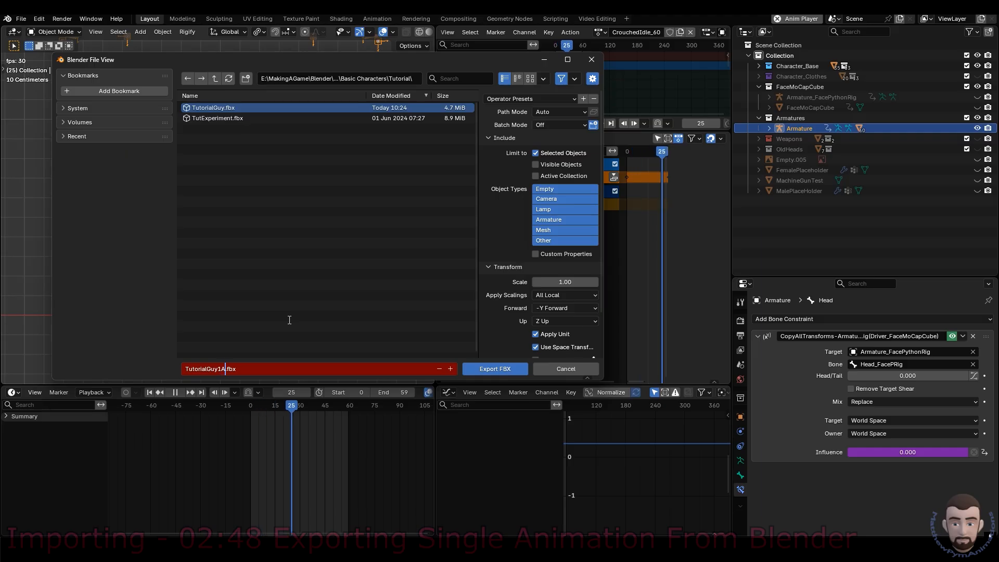
pyautogui.press('Return')
# Step: Expand the geometry, armature and animation export settings and disable NLA Strips, leaving All Actions off
pyautogui.scroll(-2, 532, 238)
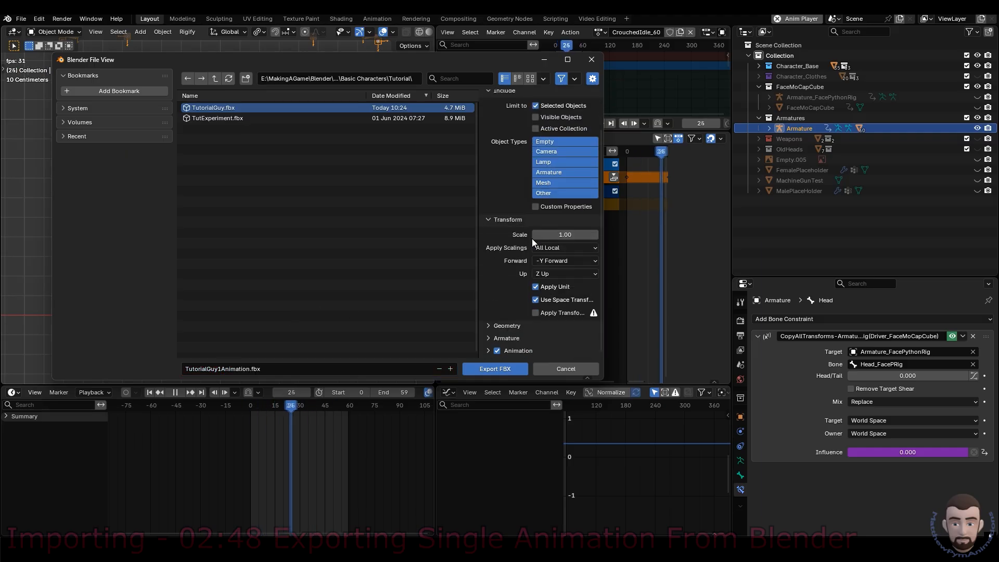
pyautogui.click(492, 325)
pyautogui.scroll(-5, 511, 286)
pyautogui.click(503, 340)
pyautogui.scroll(-3, 499, 338)
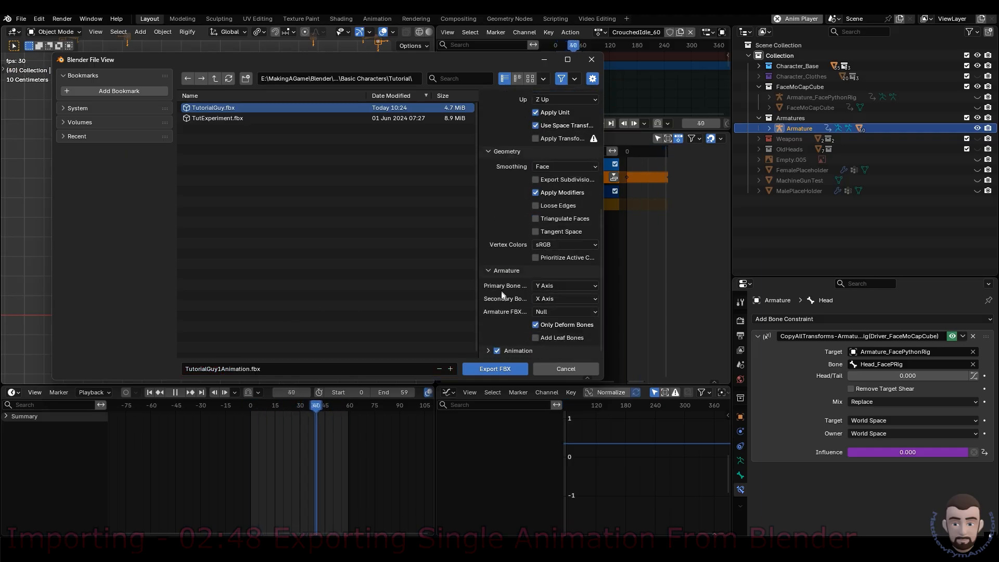
pyautogui.scroll(-4, 494, 327)
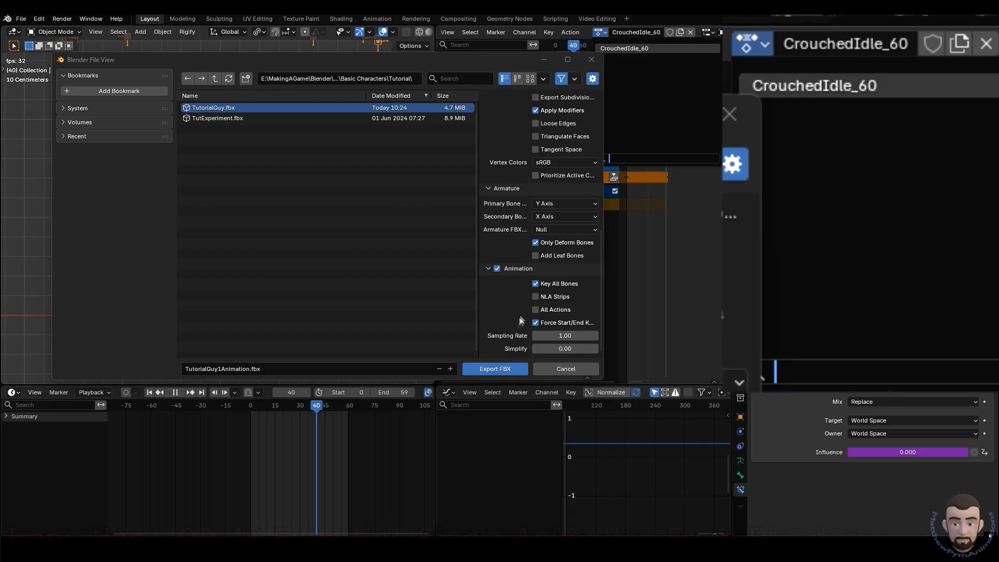
# Step: Run the FBX export, then switch to Unreal Engine and open TutorialGuy1Animation.fbx for import into the Character/Animations folder
pyautogui.click(492, 368)
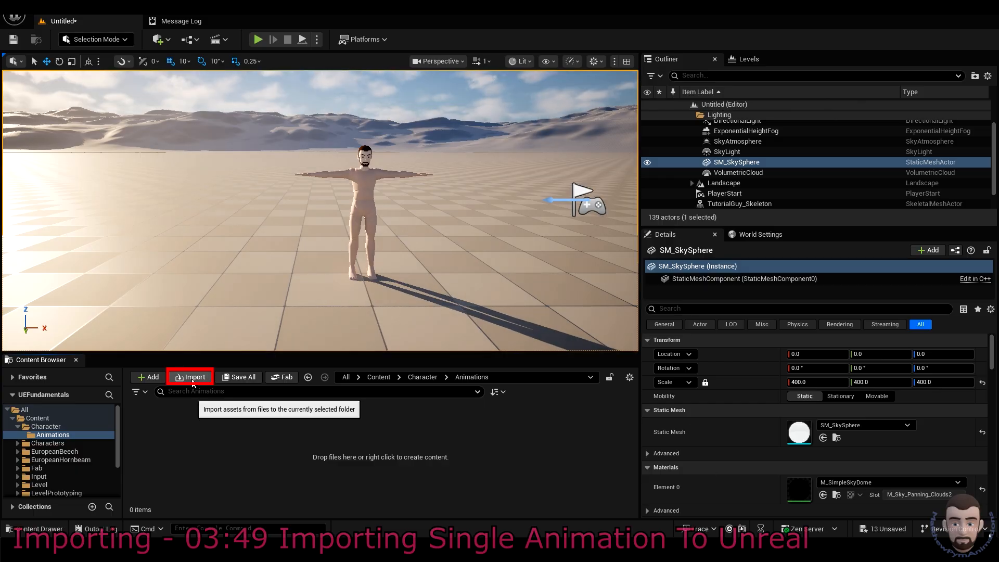
pyautogui.click(193, 379)
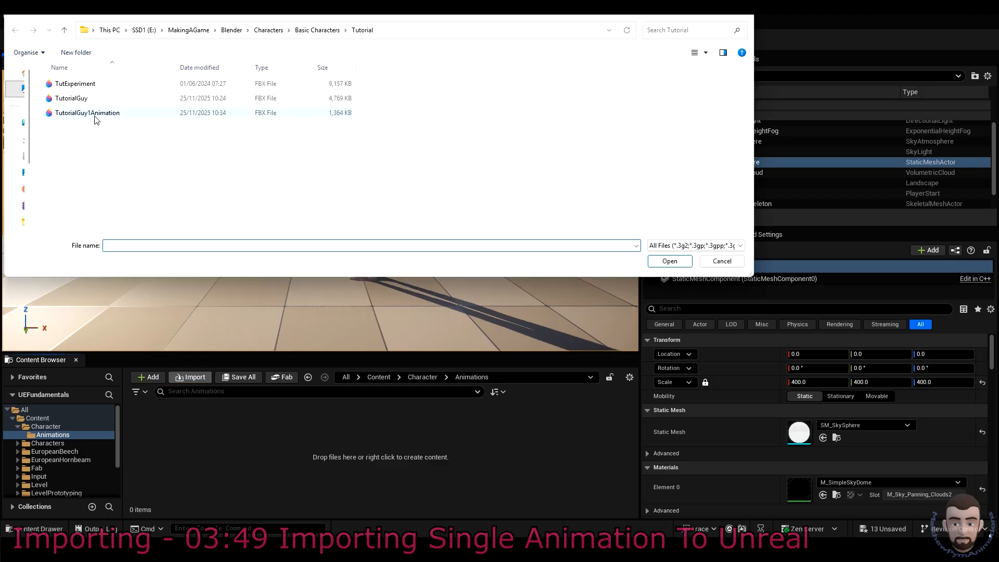
pyautogui.doubleClick(88, 113)
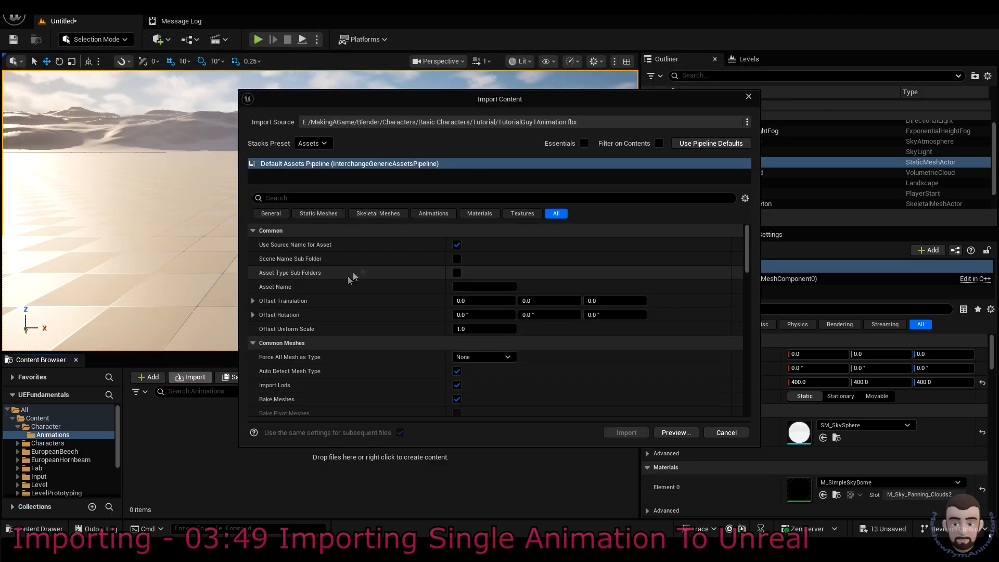
# Step: Choose TutorialGuy_Skeleton as the skeleton for the animation-only import
pyautogui.scroll(-5, 571, 293)
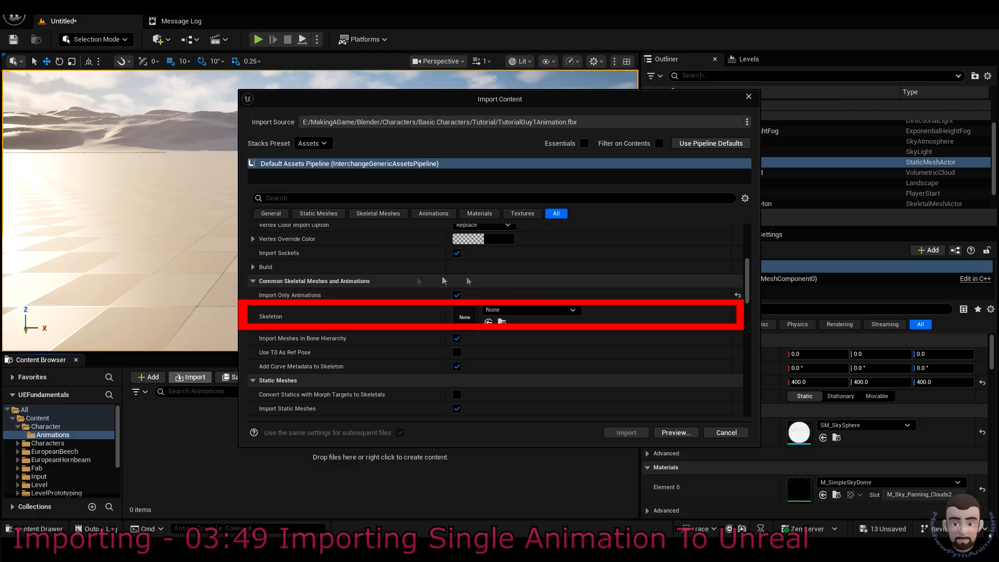
pyautogui.click(527, 310)
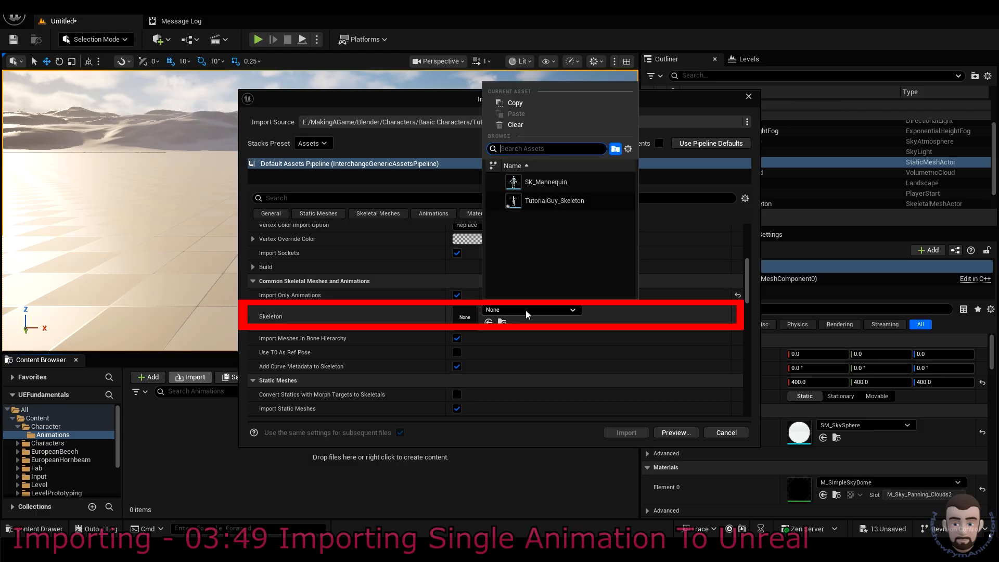
pyautogui.click(553, 201)
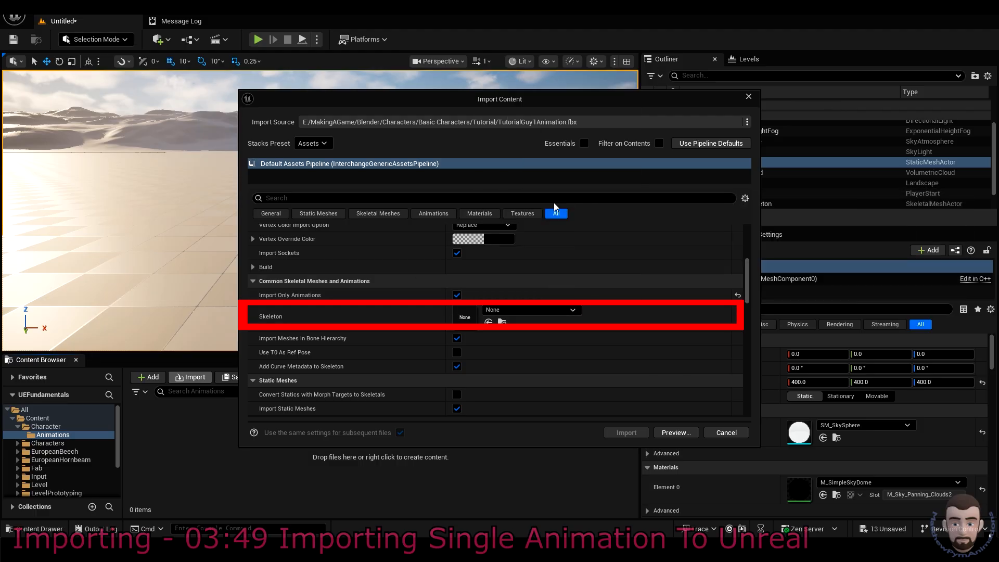
# Step: Preview the animation import with no skeleton assigned and close the preview
pyautogui.click(676, 432)
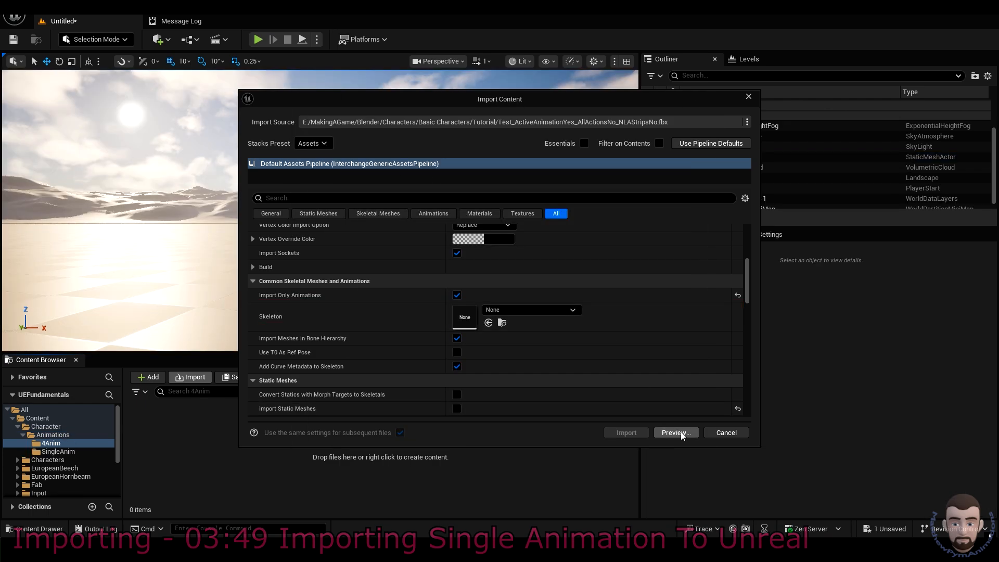
pyautogui.click(676, 432)
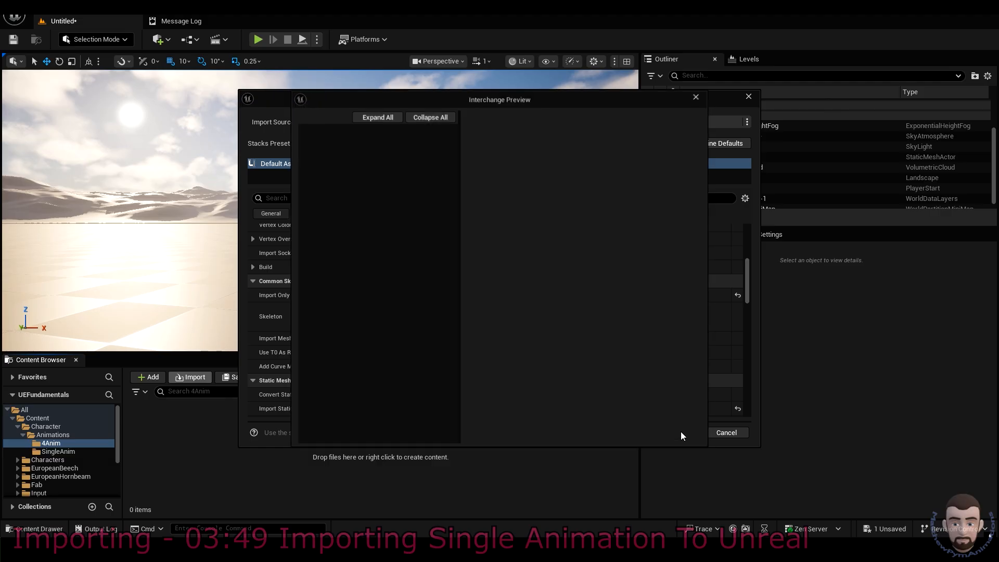
pyautogui.click(696, 96)
# Step: Assign TutorialGuy_Skeleton to the import and import the animation
pyautogui.click(536, 310)
pyautogui.click(520, 201)
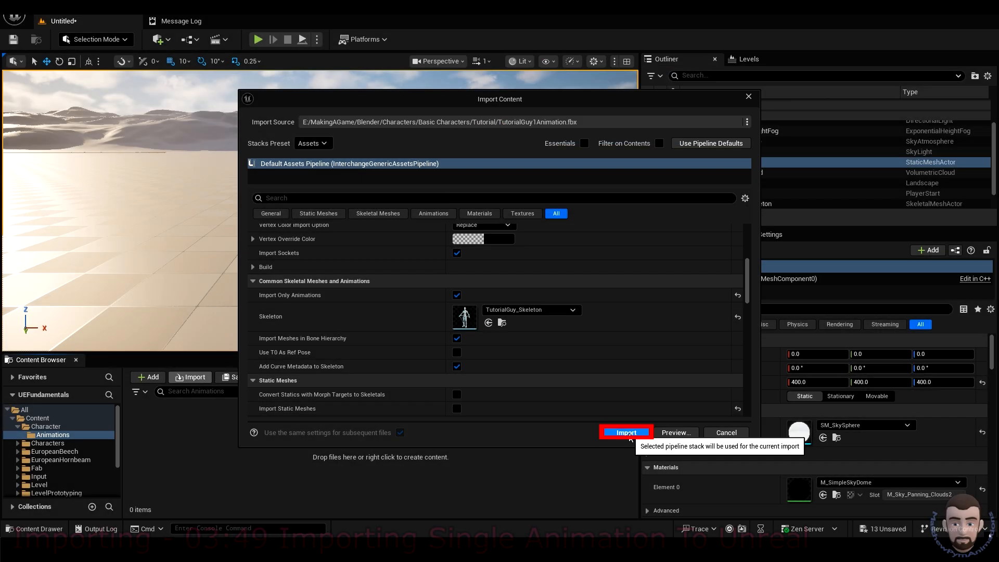
pyautogui.click(627, 433)
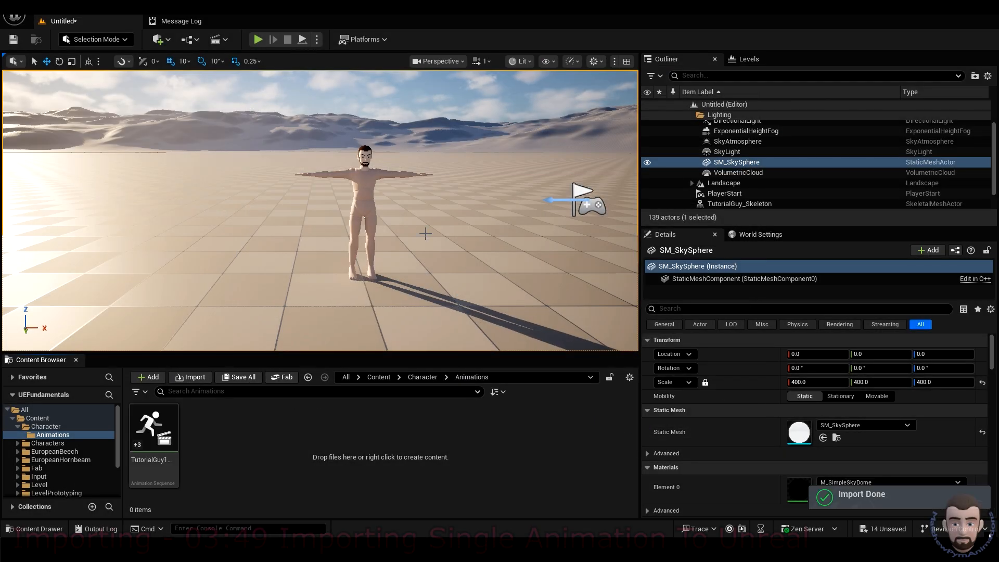
# Step: Place the imported TutorialGuy1Animation in the level near the character, then play the level and walk around to view it
pyautogui.moveTo(154, 439); pyautogui.dragTo(264, 252)
pyautogui.click(258, 39)
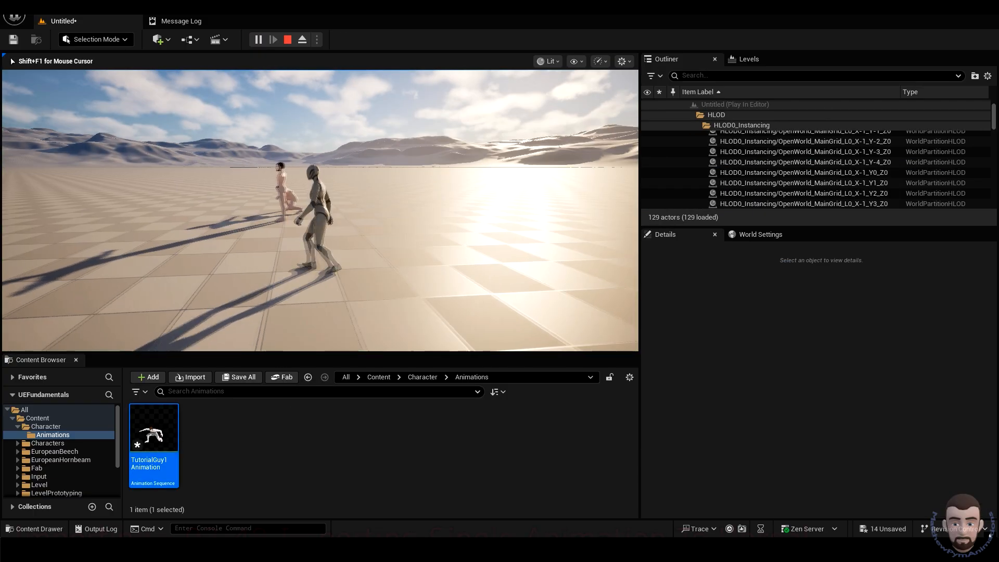
pyautogui.press('w')
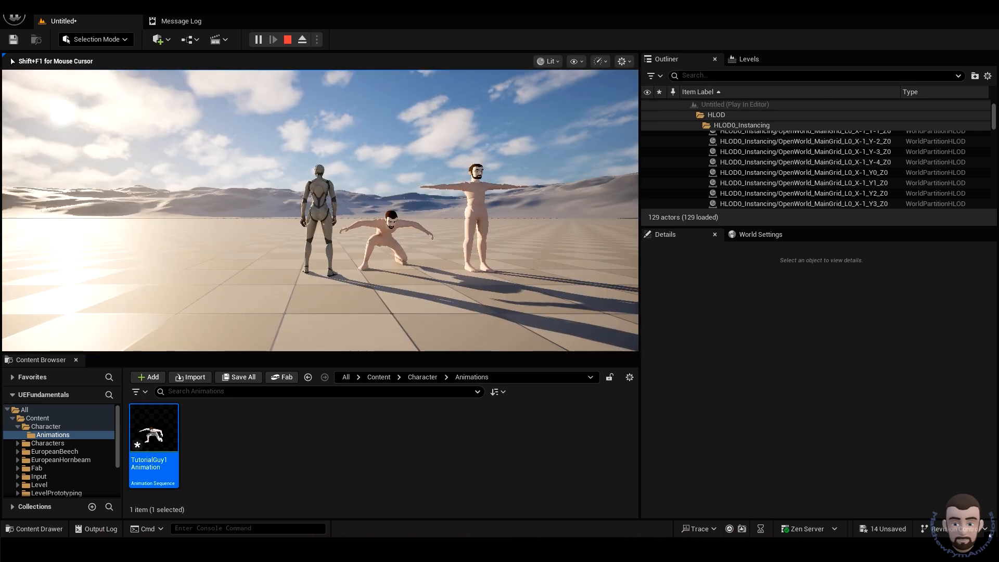
pyautogui.press('w')
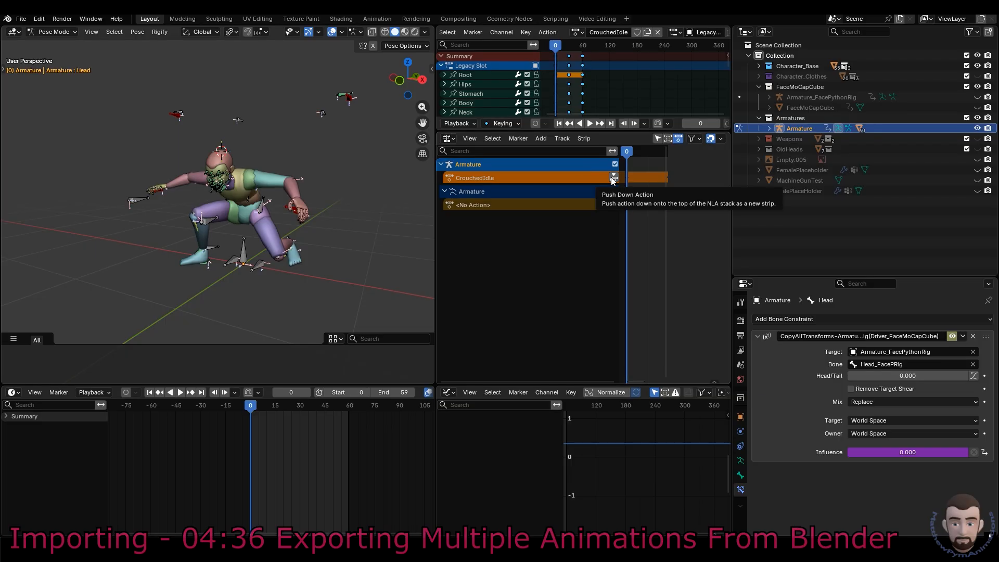
# Step: In Blender, push the Armature's CrouchedIdle action down to an NLA strip and keyframe all bones at frame 0
pyautogui.click(613, 177)
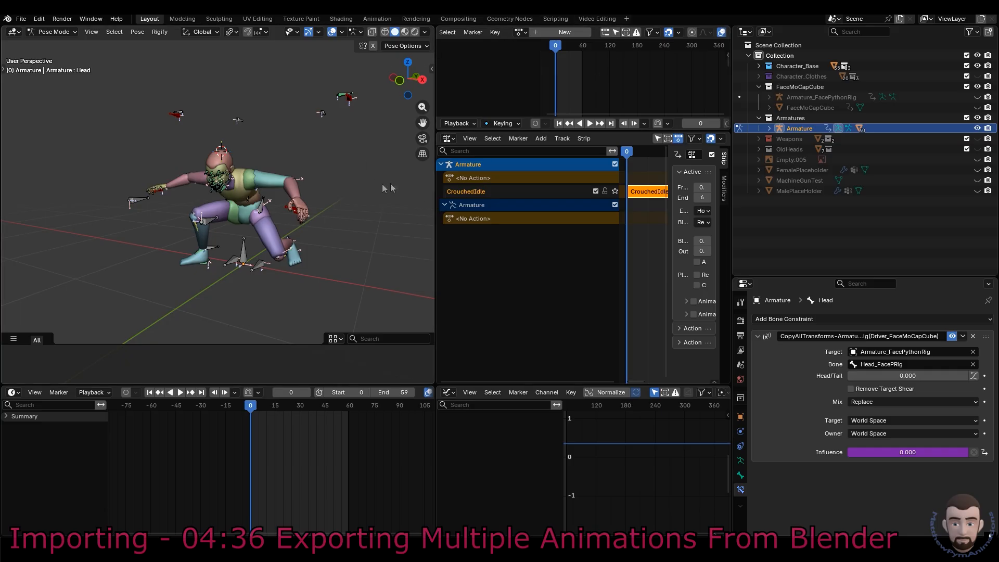
pyautogui.press('a')
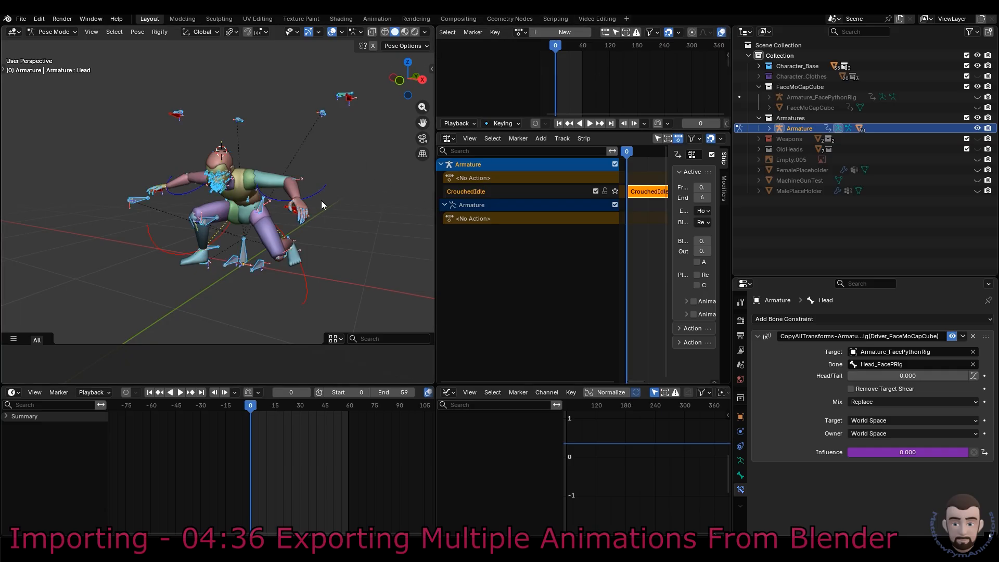
pyautogui.press('i')
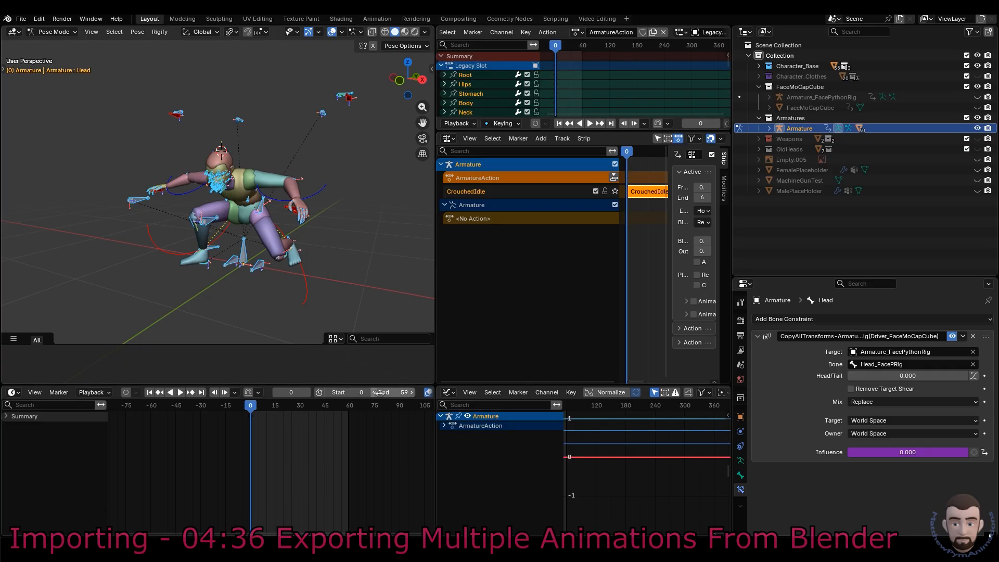
# Step: Rename the new action CrouchedPunch and push it down to its own NLA strip
pyautogui.write('dPunch')
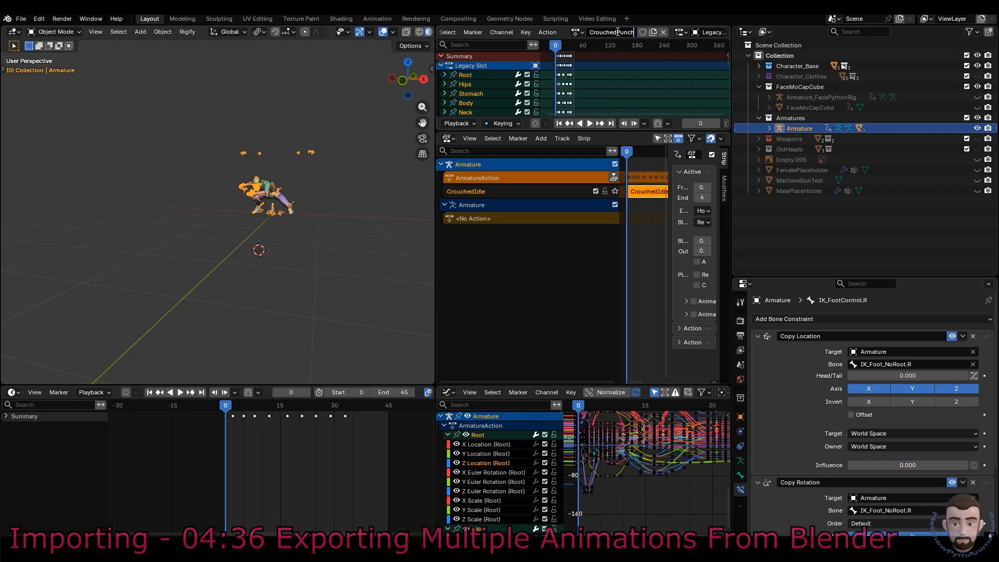
pyautogui.press('Return')
pyautogui.click(613, 177)
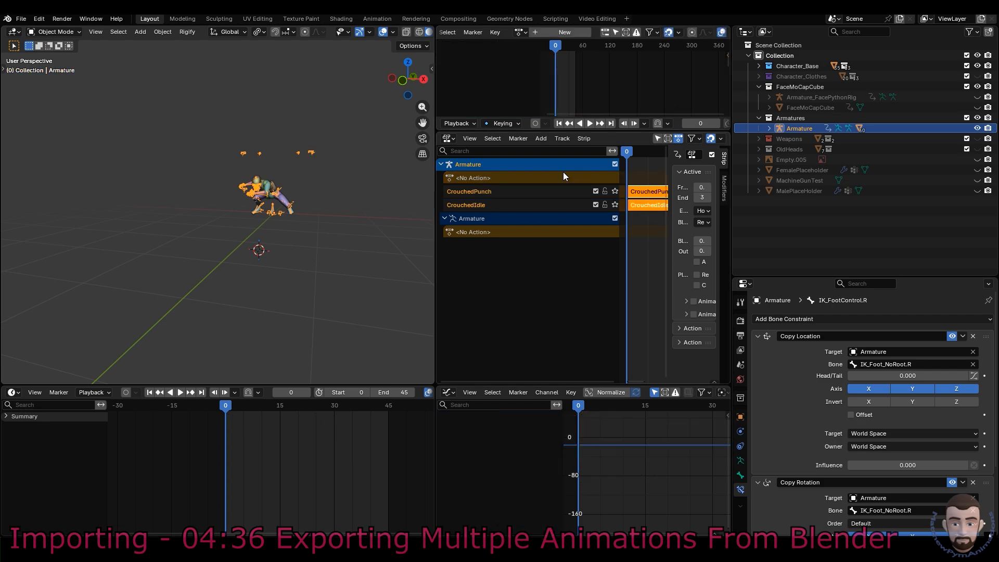
# Step: Make a single-user copy of the CrouchedPunch action named CrouchedPunchScaled and push it down to an NLA strip
pyautogui.click(518, 32)
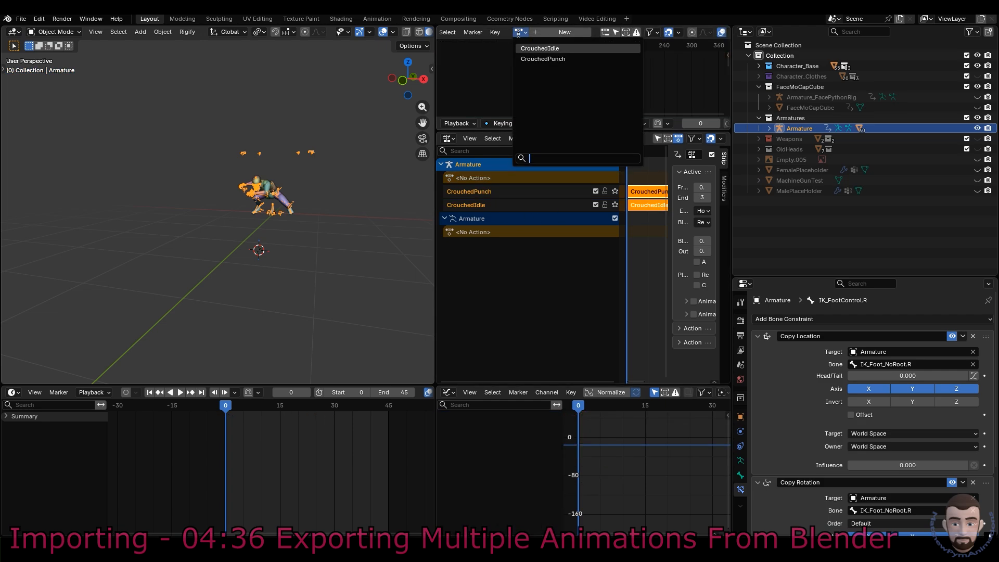
pyautogui.click(527, 58)
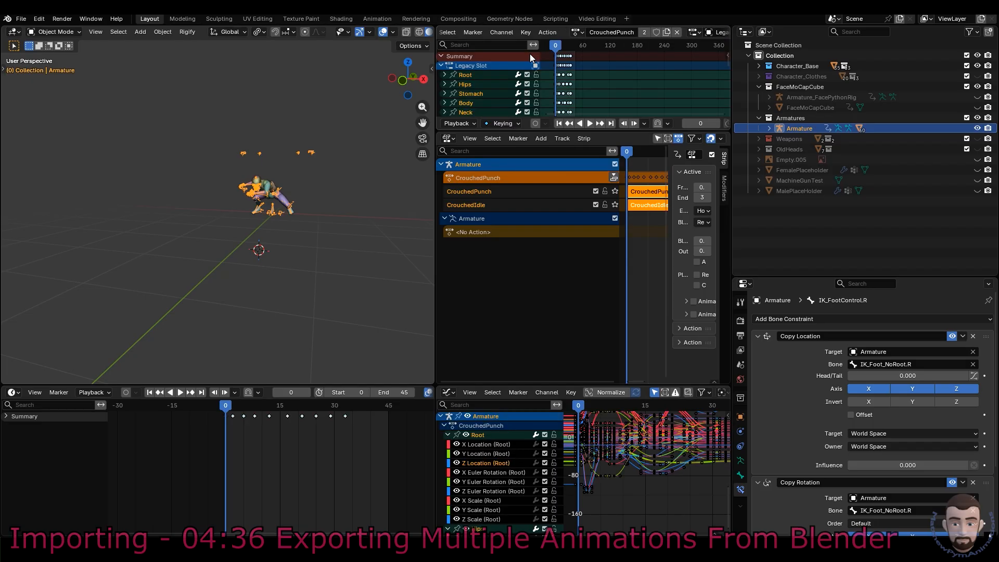
pyautogui.click(644, 32)
pyautogui.press('BackSpace')
pyautogui.press('Delete')
pyautogui.write('Scaled')
pyautogui.press('Return')
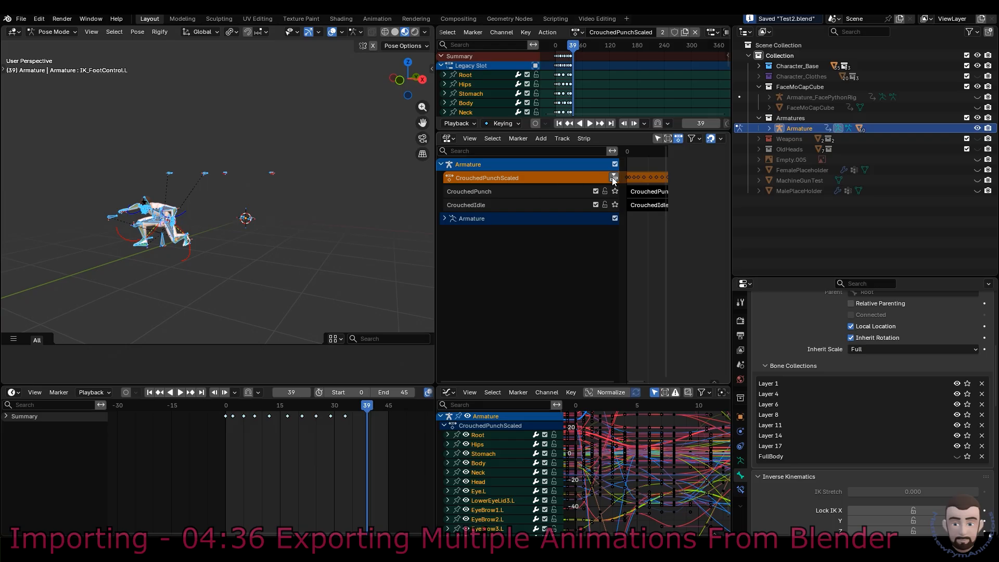
pyautogui.click(613, 177)
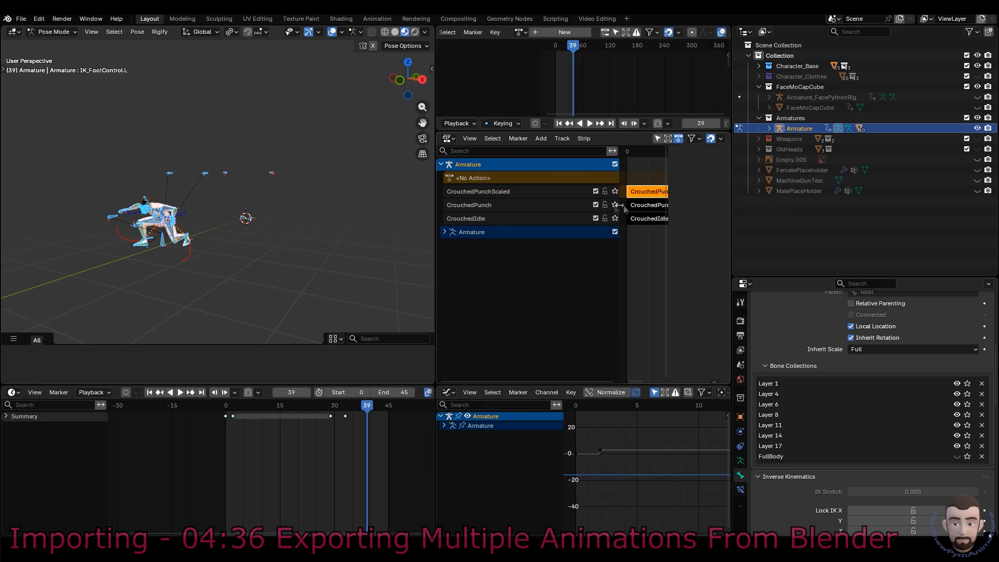
# Step: Add the CrouchedIdle action to the Armature as another NLA strip and mute its track
pyautogui.click(541, 138)
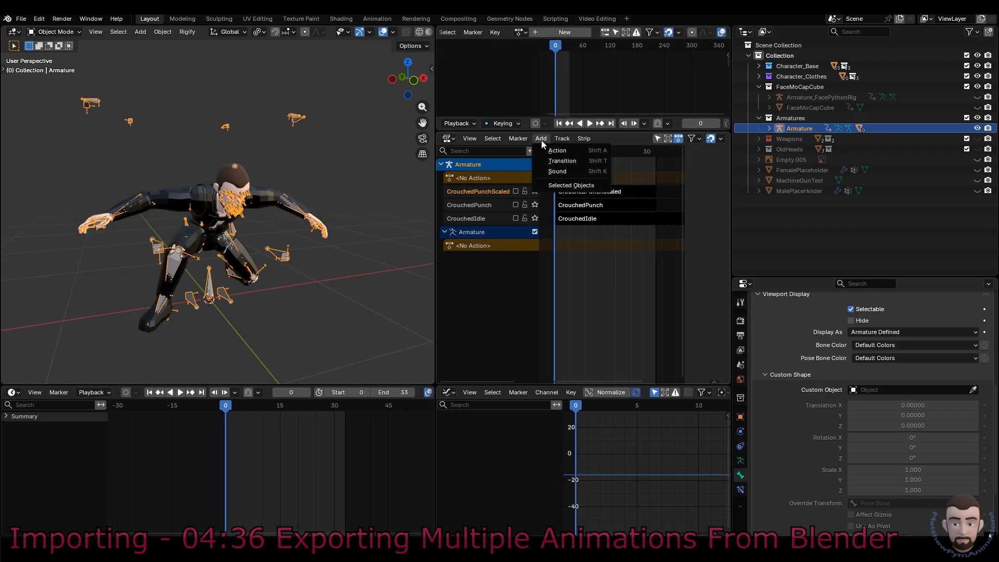
pyautogui.click(571, 151)
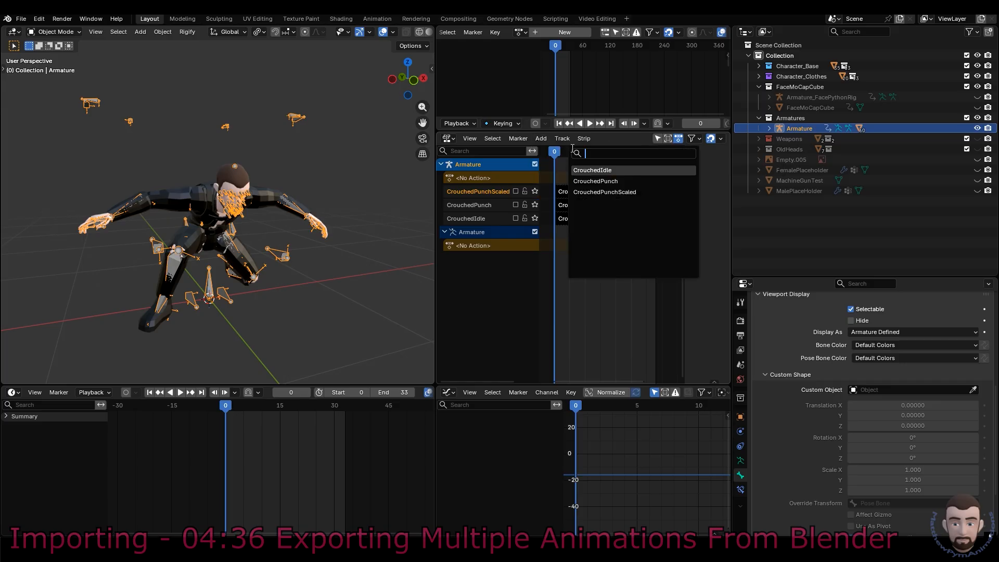
pyautogui.click(620, 170)
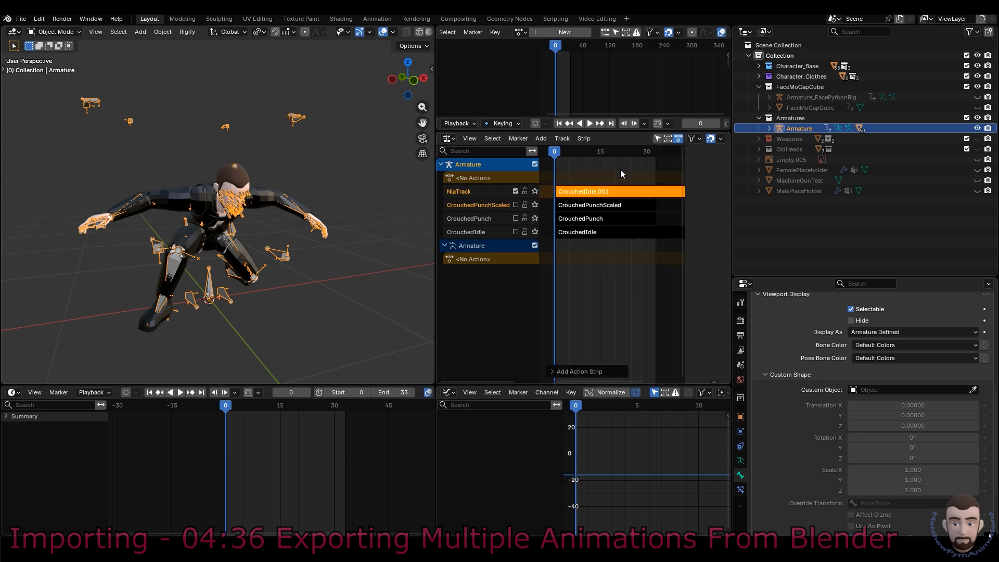
pyautogui.click(516, 191)
# Step: Check the list of available actions and rename the added NLA track Test
pyautogui.click(519, 32)
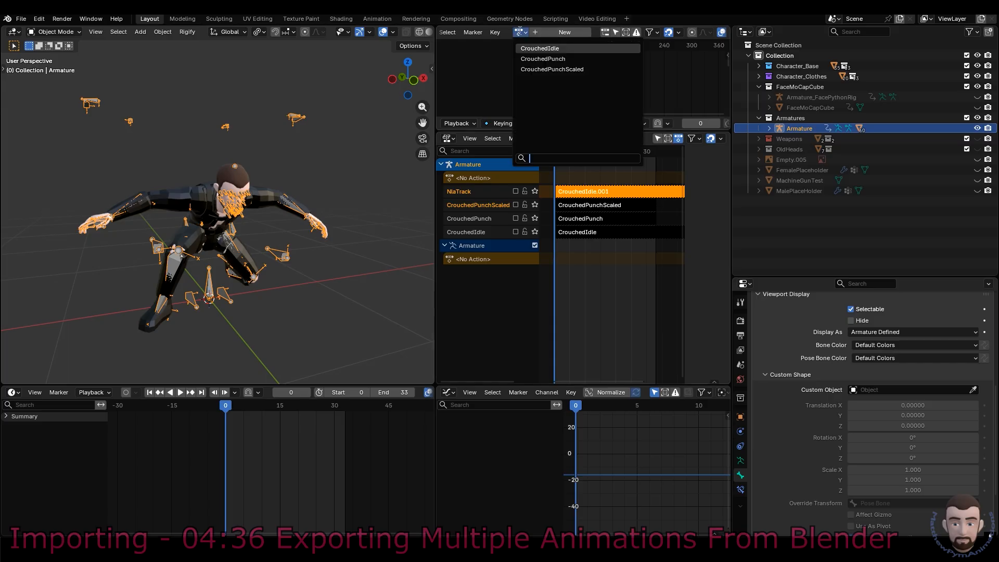
pyautogui.doubleClick(470, 192)
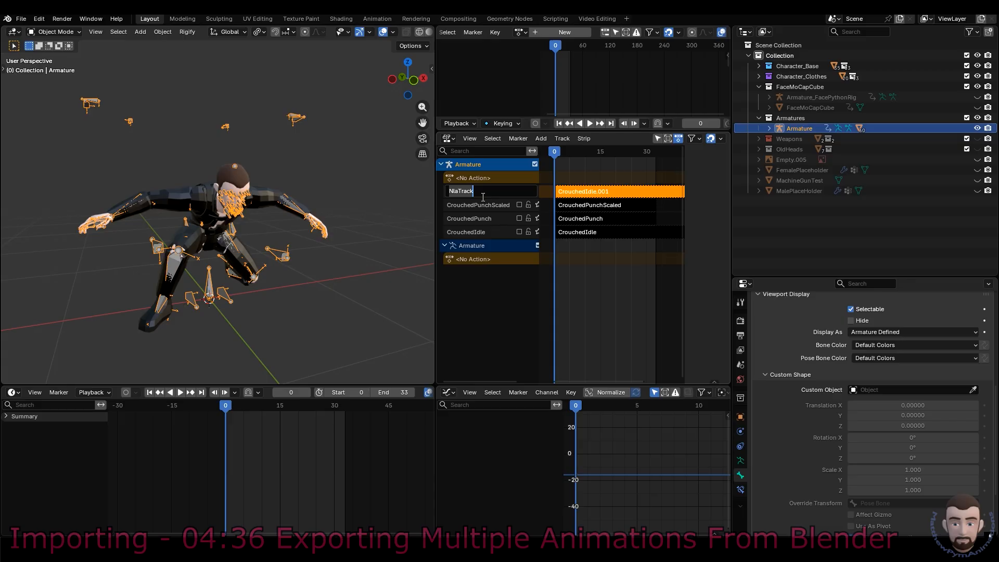
pyautogui.write('Test')
pyautogui.press('Return')
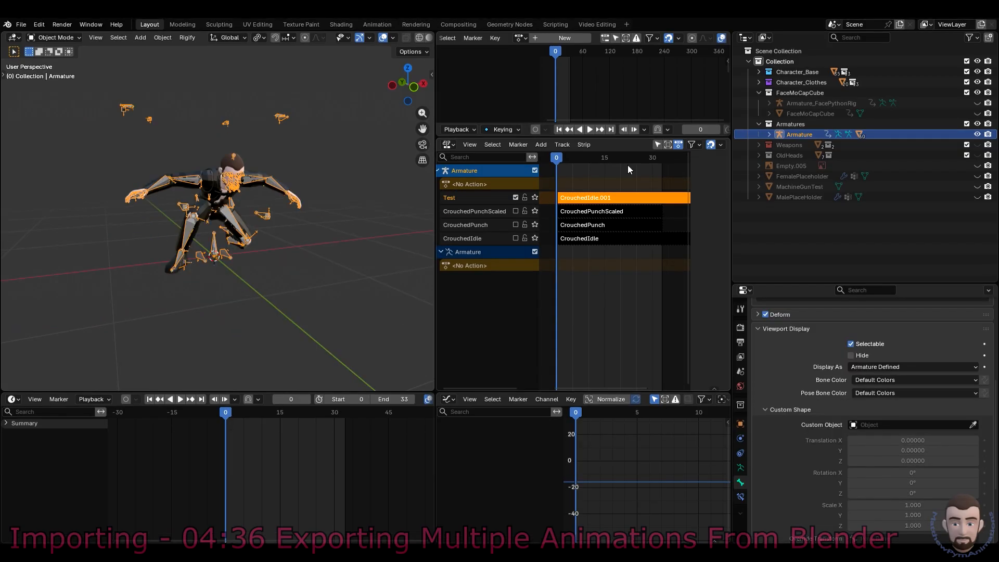
# Step: Select the CrouchedIdle and CrouchedIdle.001 strips in turn to compare them, and mute the Test track
pyautogui.click(588, 238)
pyautogui.press('n')
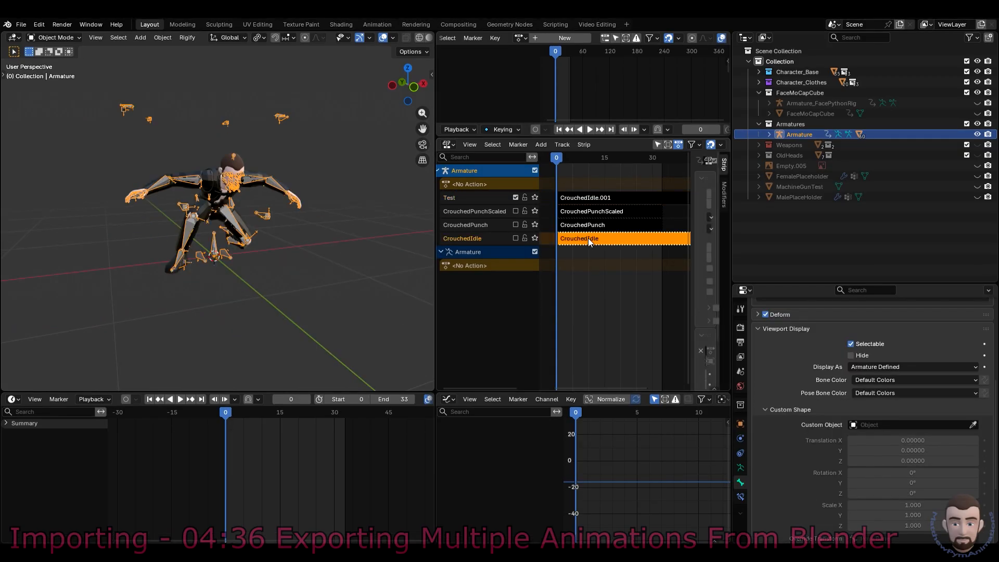
pyautogui.click(587, 200)
pyautogui.click(580, 239)
pyautogui.click(515, 197)
# Step: Widen the NLA strip properties and examine the Action Clip settings of the CrouchedIdle, CrouchedIdle.001 and CrouchedPunchScaled strips
pyautogui.click(585, 200)
pyautogui.click(583, 237)
pyautogui.press('n')
pyautogui.press('n')
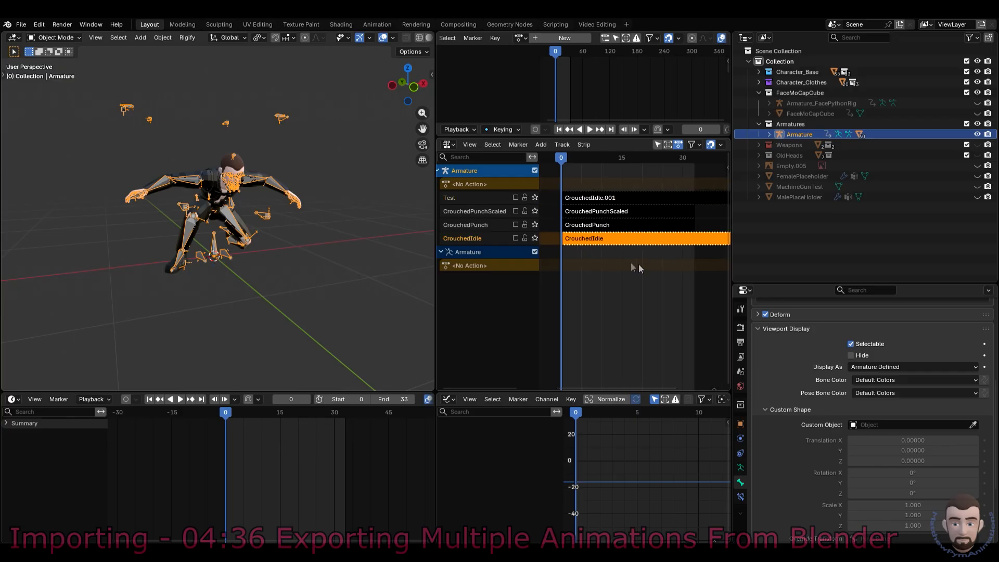
pyautogui.moveTo(695, 268); pyautogui.dragTo(584, 263)
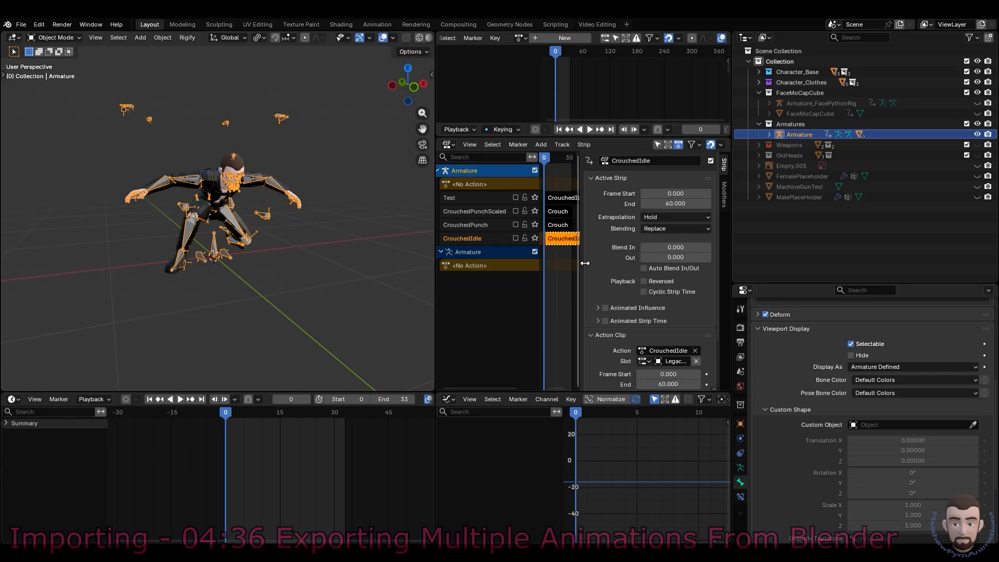
pyautogui.scroll(-3, 667, 284)
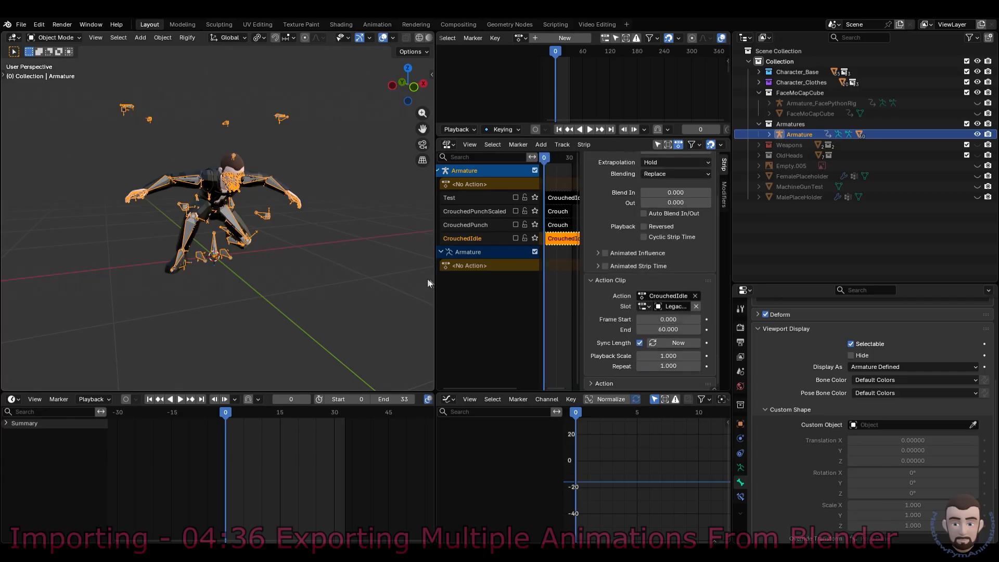
pyautogui.moveTo(438, 287); pyautogui.dragTo(230, 279)
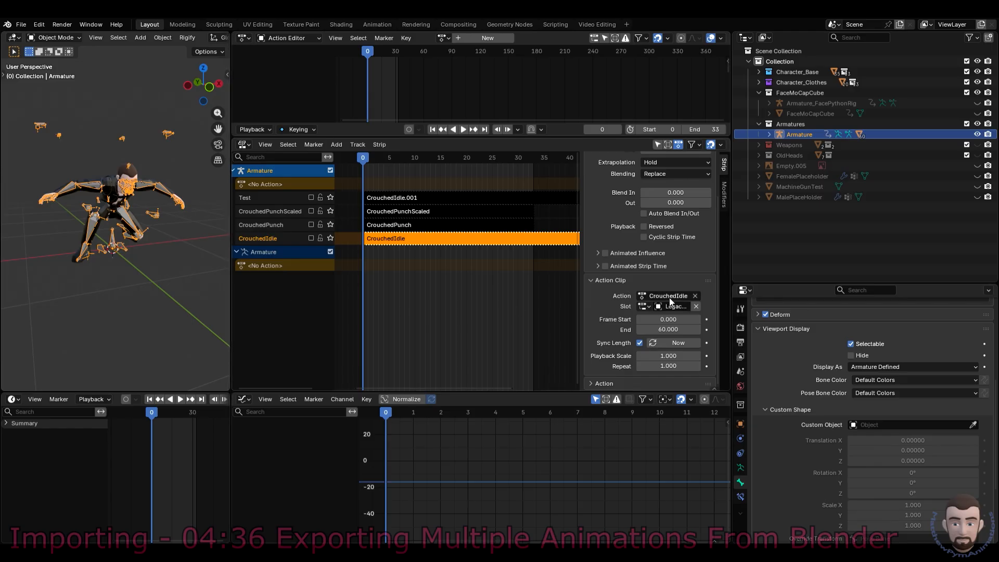
pyautogui.click(424, 198)
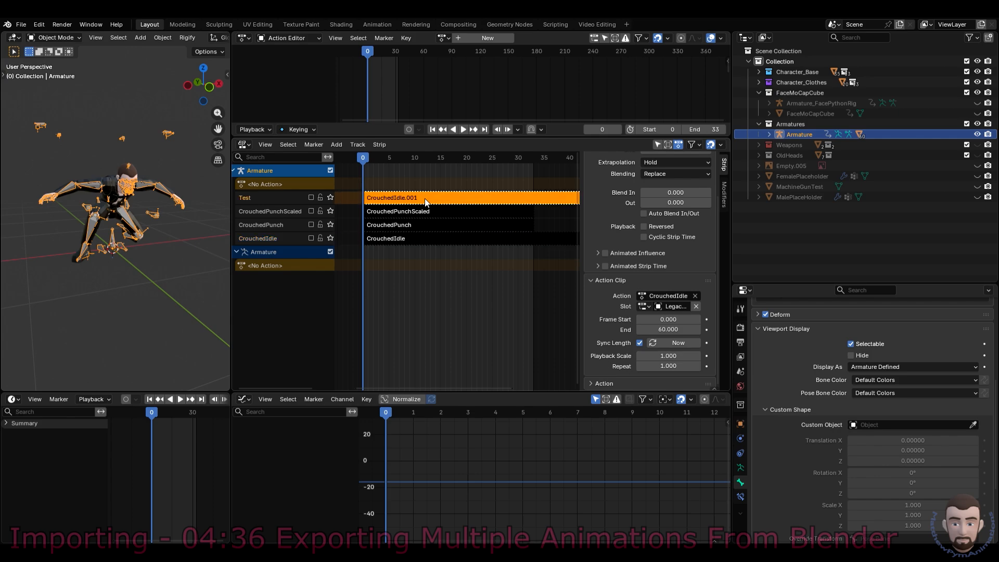
pyautogui.click(393, 214)
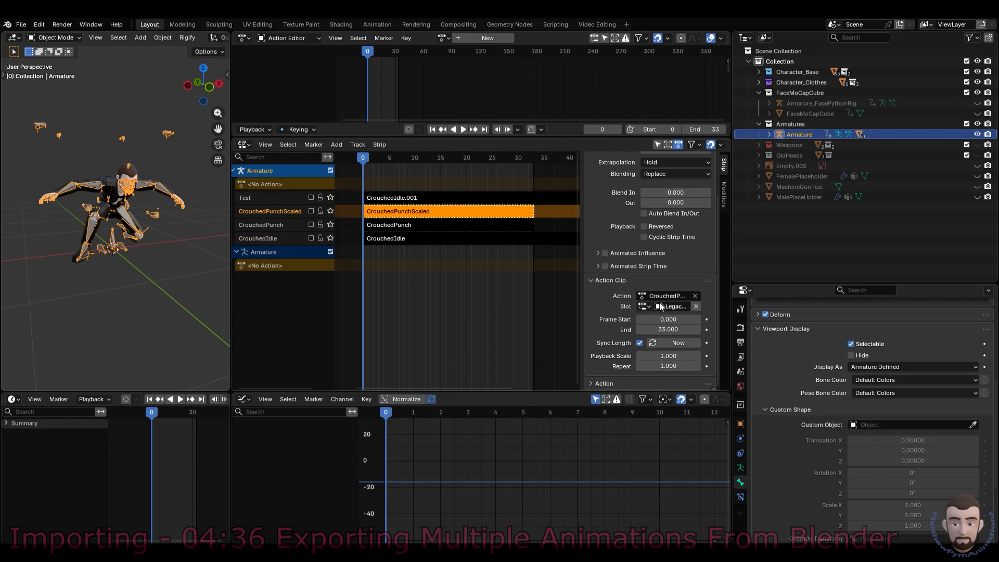
# Step: Widen the strip properties further and compare the Action Clip settings of the CrouchedPunch, CrouchedIdle and CrouchedIdle.001 strips
pyautogui.moveTo(579, 291); pyautogui.dragTo(516, 291)
pyautogui.click(411, 225)
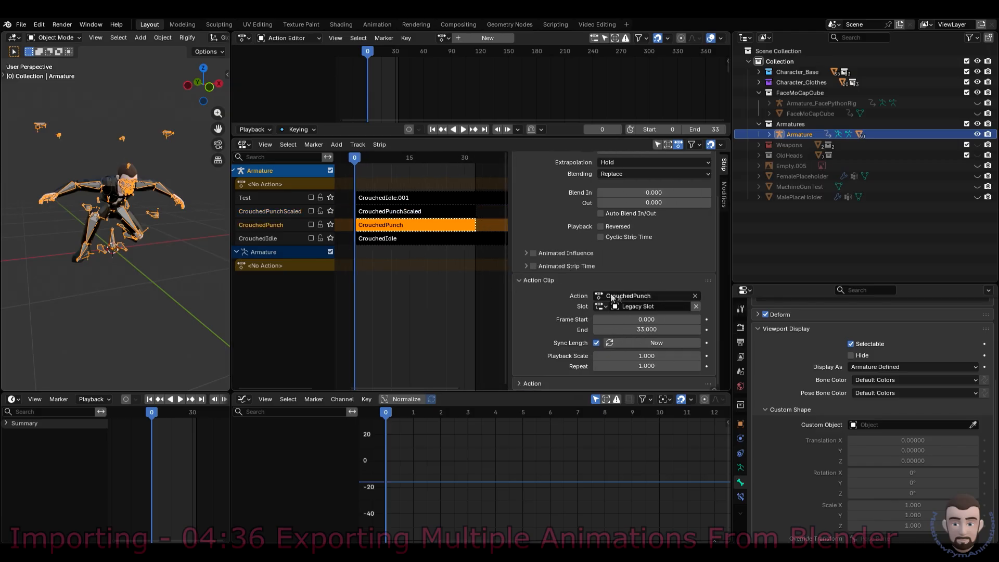
pyautogui.click(417, 237)
pyautogui.click(404, 228)
pyautogui.click(401, 199)
pyautogui.click(401, 238)
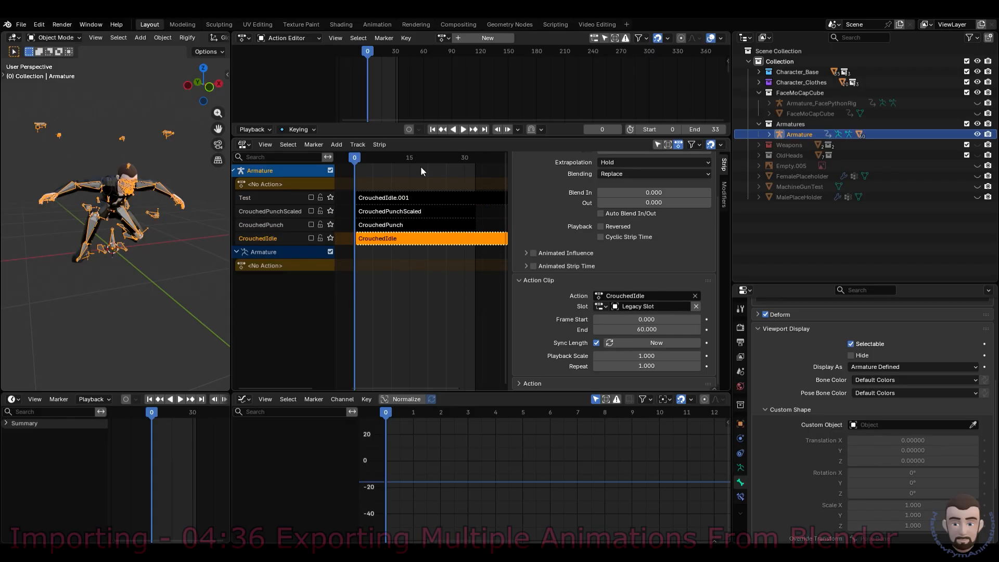
# Step: Load the CrouchedIdle action in the Action Editor, select the CrouchedIdle.001 and CrouchedIdle strips in turn, and unlink the action
pyautogui.click(443, 38)
pyautogui.click(456, 54)
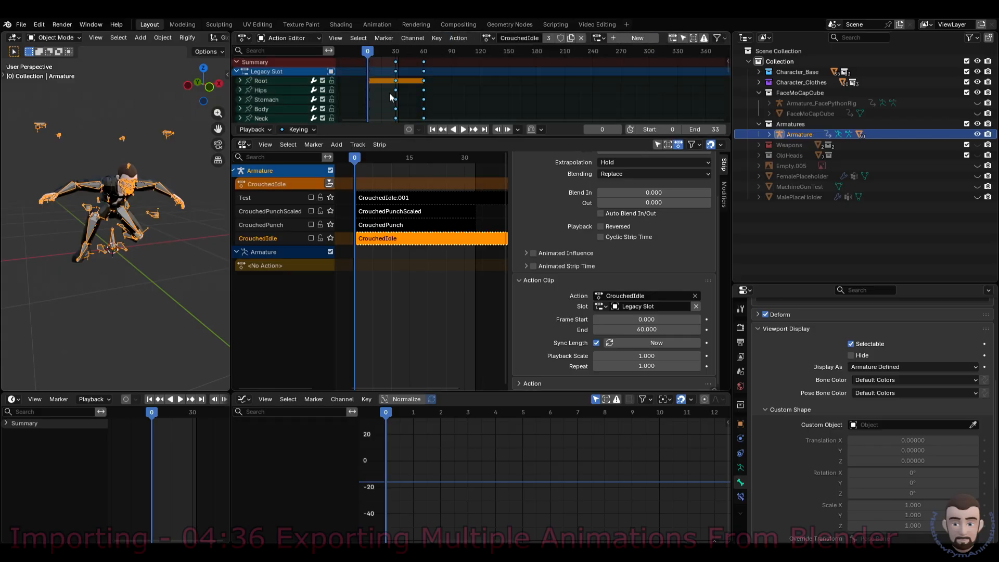
pyautogui.click(402, 198)
pyautogui.click(407, 239)
pyautogui.click(581, 38)
# Step: Enter and leave tweak mode on the CrouchedIdle.001, CrouchedPunch and CrouchedPunchScaled strips to check which strips share an action
pyautogui.press('Tab')
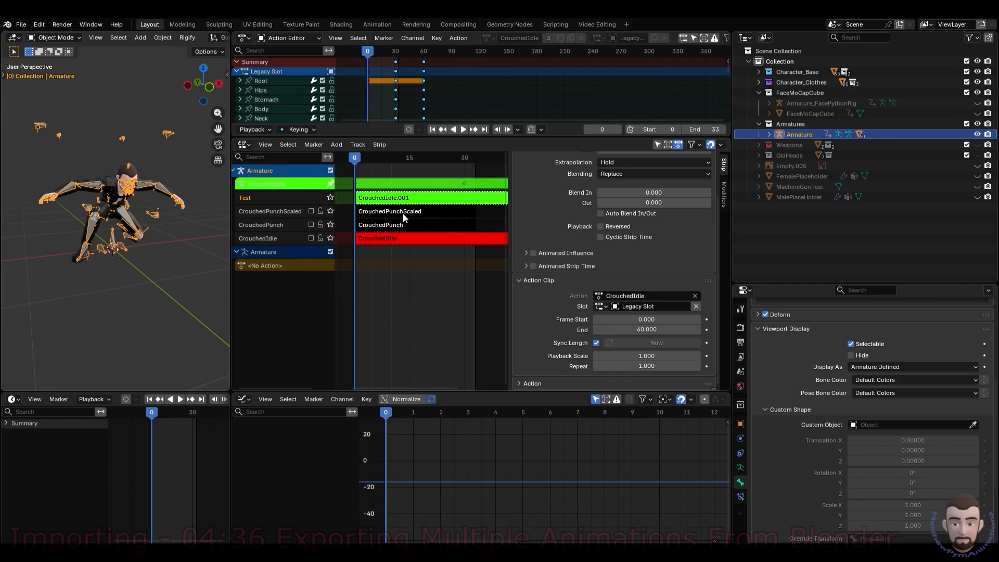
pyautogui.press('Tab')
pyautogui.click(401, 226)
pyautogui.press('Tab')
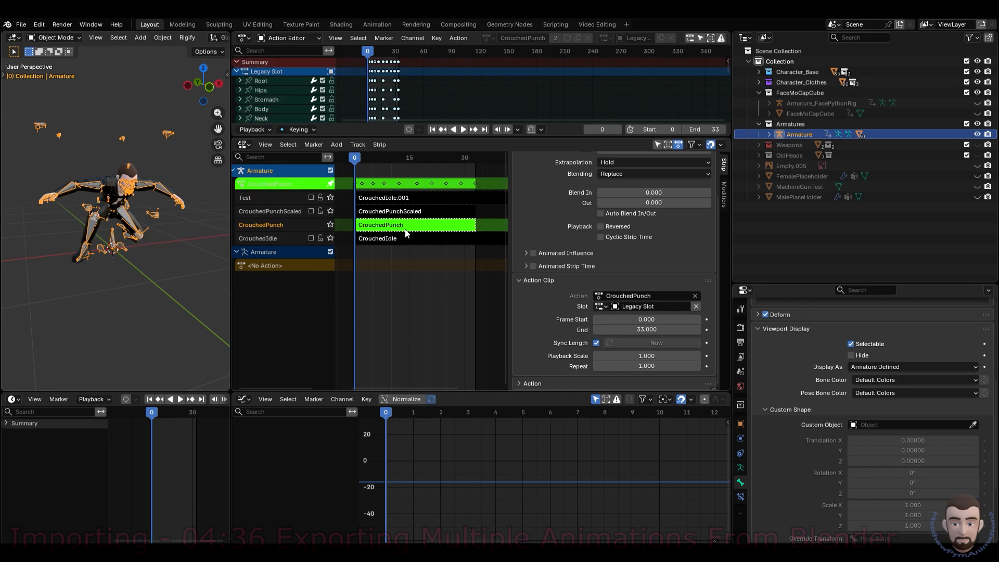
pyautogui.press('Tab')
pyautogui.click(402, 212)
pyautogui.press('Tab')
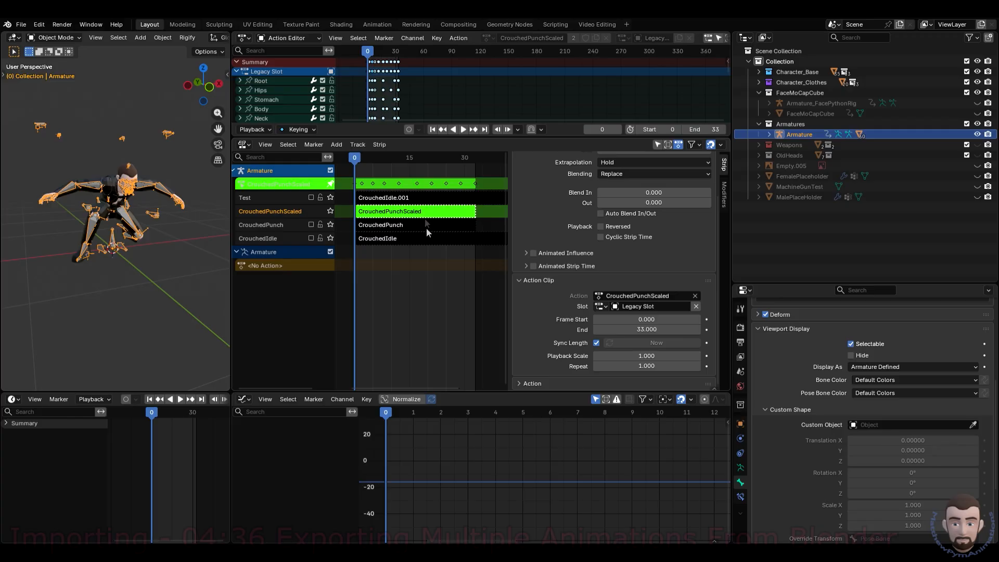
pyautogui.press('Tab')
pyautogui.click(414, 200)
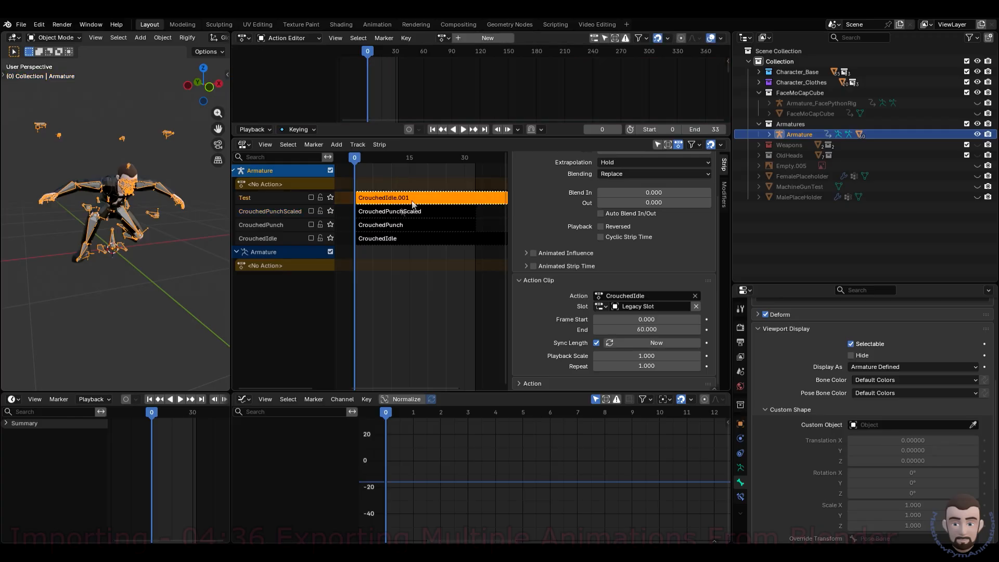
pyautogui.press('Tab')
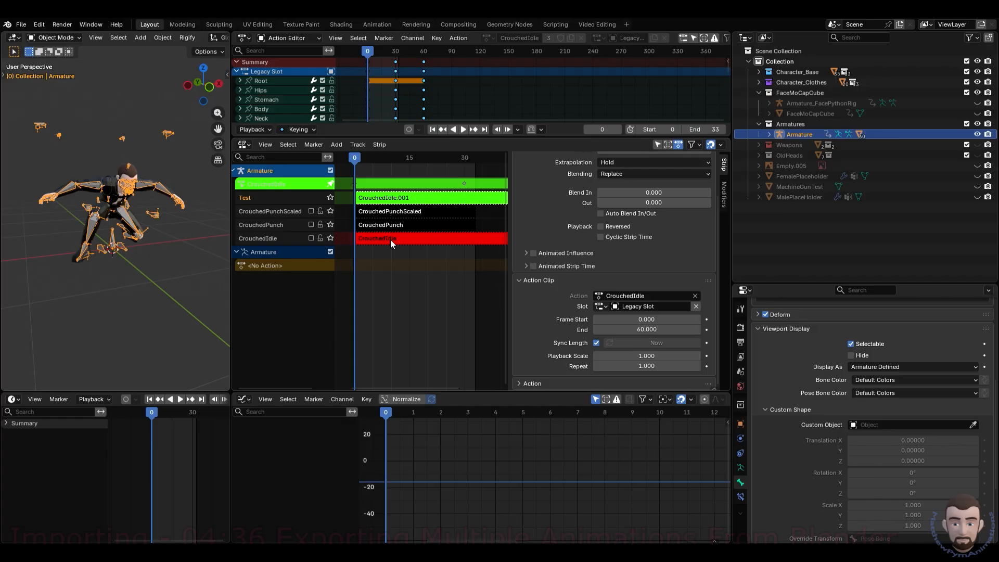
pyautogui.press('Tab')
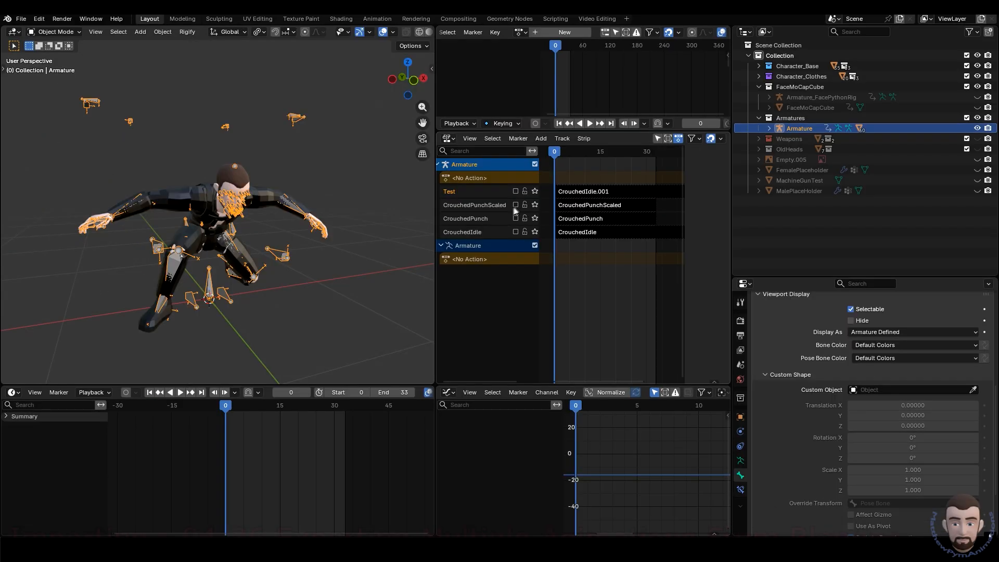
# Step: Enable the Test, CrouchedPunchScaled, CrouchedPunch and CrouchedIdle tracks of the Armature in the NLA editor
pyautogui.click(515, 191)
pyautogui.click(515, 205)
pyautogui.click(515, 218)
pyautogui.click(515, 232)
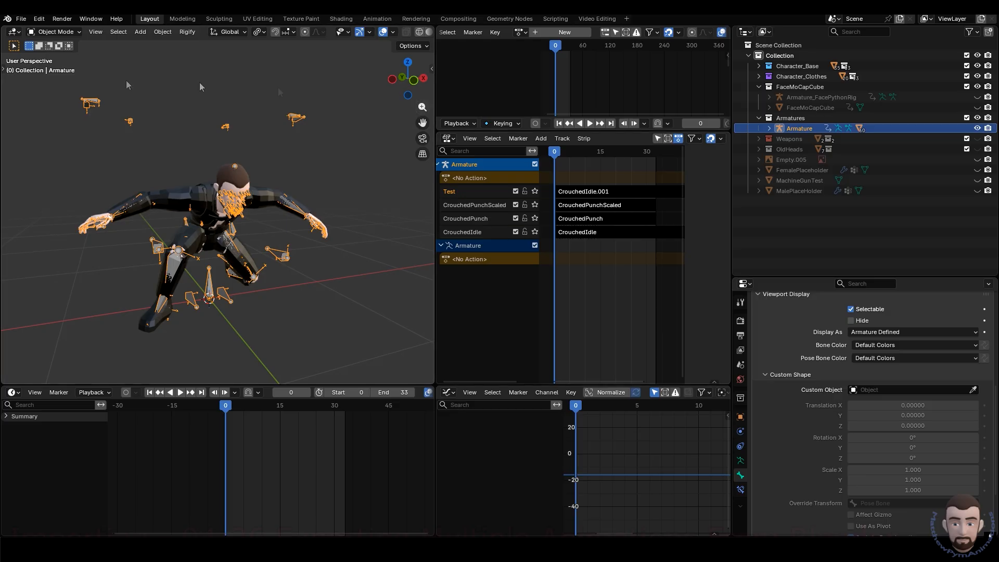
# Step: Start an FBX export of the Armature and name the file TutorialGuy4Animations.fbx
pyautogui.click(21, 18)
pyautogui.moveTo(53, 176)
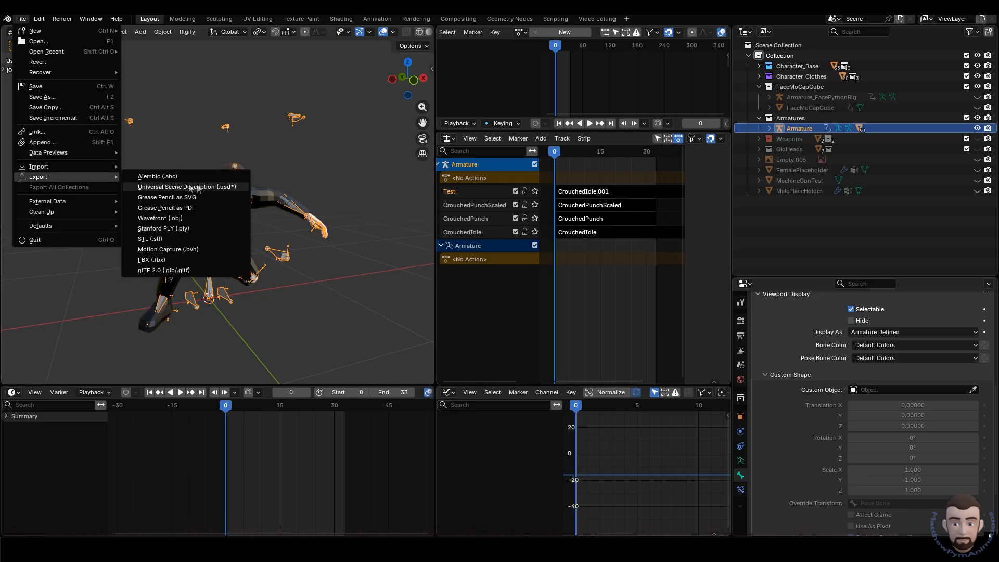
pyautogui.click(174, 258)
pyautogui.click(265, 372)
pyautogui.click(265, 373)
pyautogui.press('BackSpace')
pyautogui.write('4Animation.fbx')
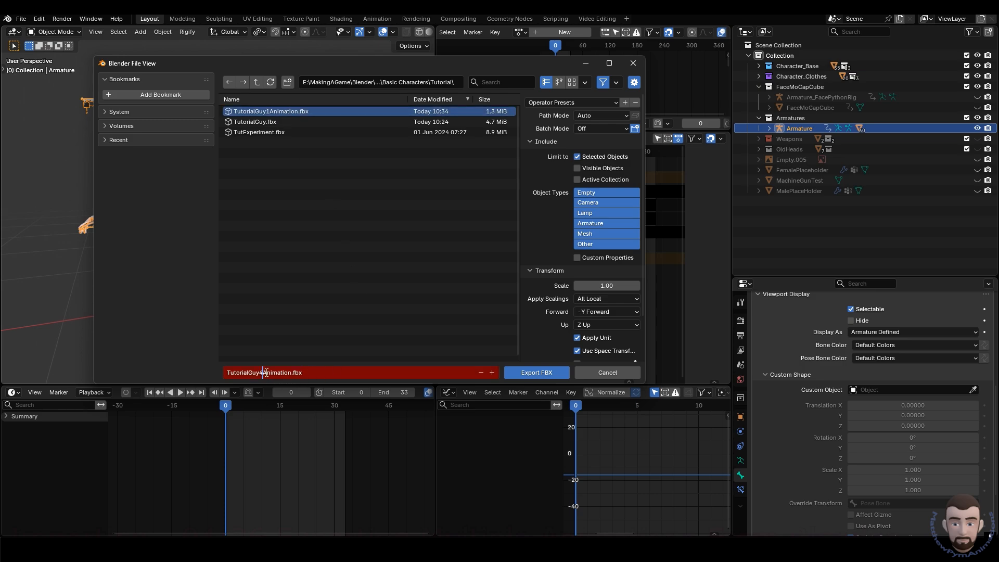
pyautogui.press('Right')
pyautogui.press('Right')
pyautogui.press('Right')
pyautogui.press('Right')
pyautogui.press('Right')
pyautogui.press('Right')
pyautogui.press('Right')
pyautogui.press('Right')
pyautogui.press('Right')
pyautogui.write('s')
pyautogui.press('Return')
# Step: Apply the UnrealEngineExport preset, have NLA Strips on and All Actions off in the animation options, and export the FBX
pyautogui.click(554, 104)
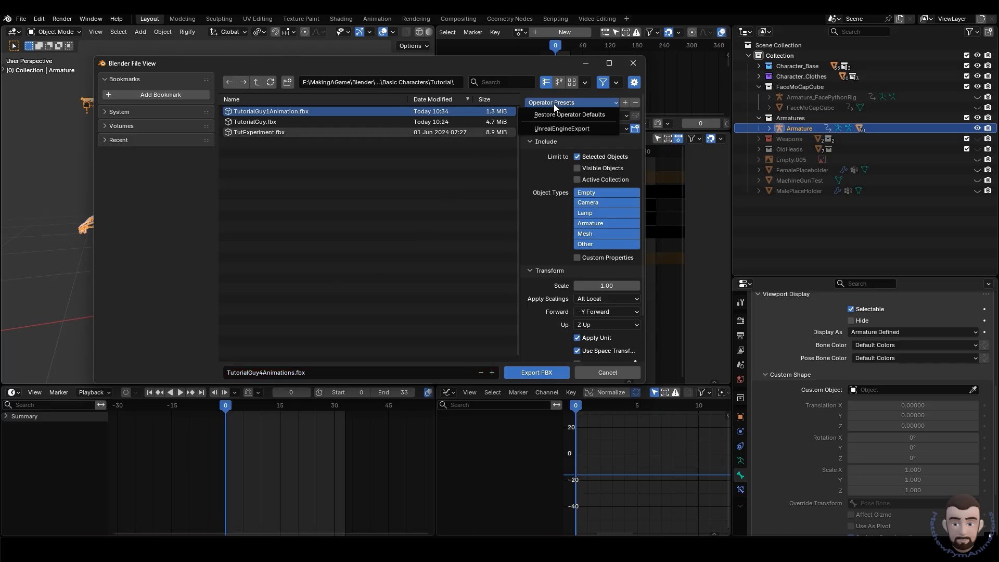
pyautogui.click(564, 129)
pyautogui.scroll(-3, 546, 312)
pyautogui.click(532, 354)
pyautogui.scroll(-4, 547, 304)
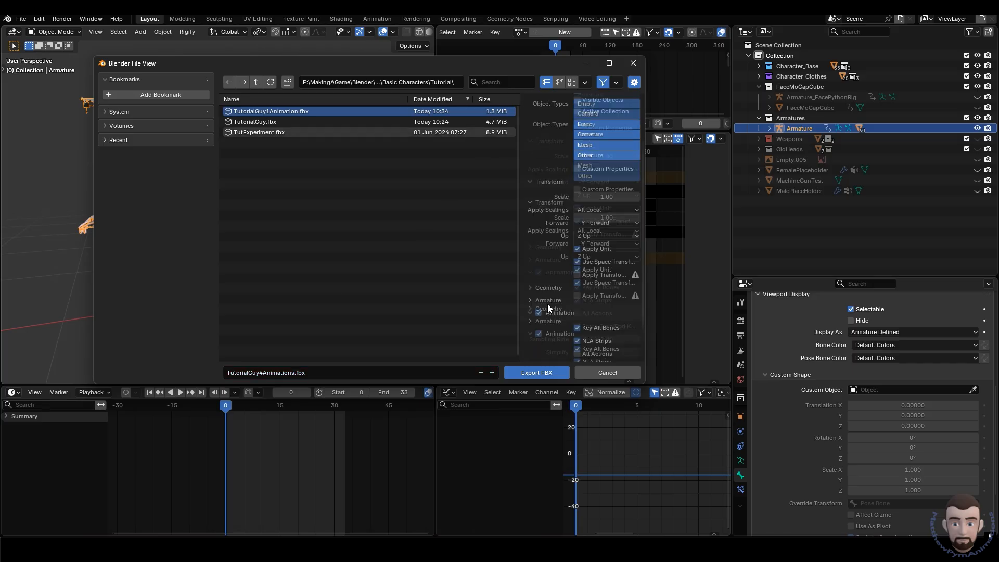
pyautogui.click(576, 314)
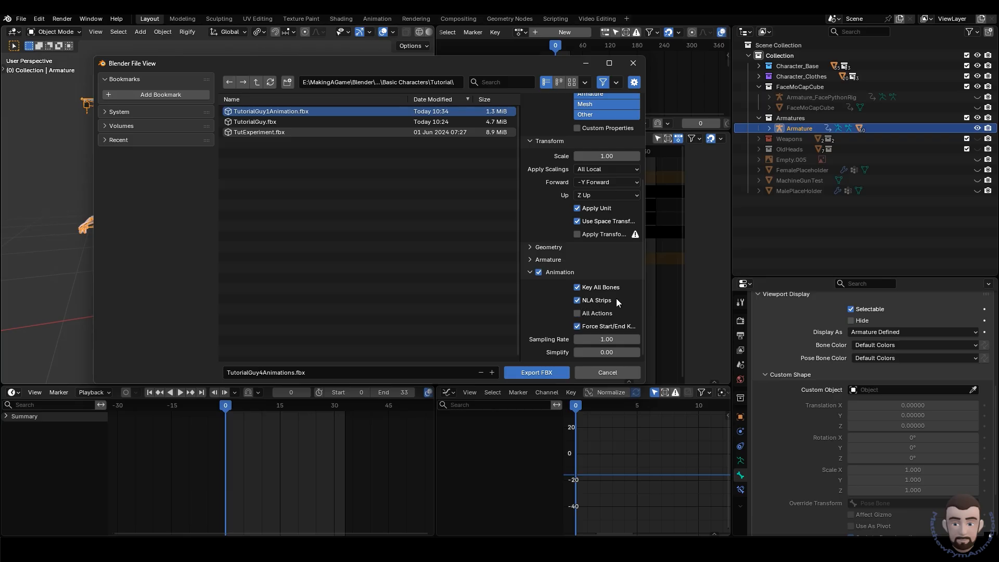
pyautogui.click(536, 373)
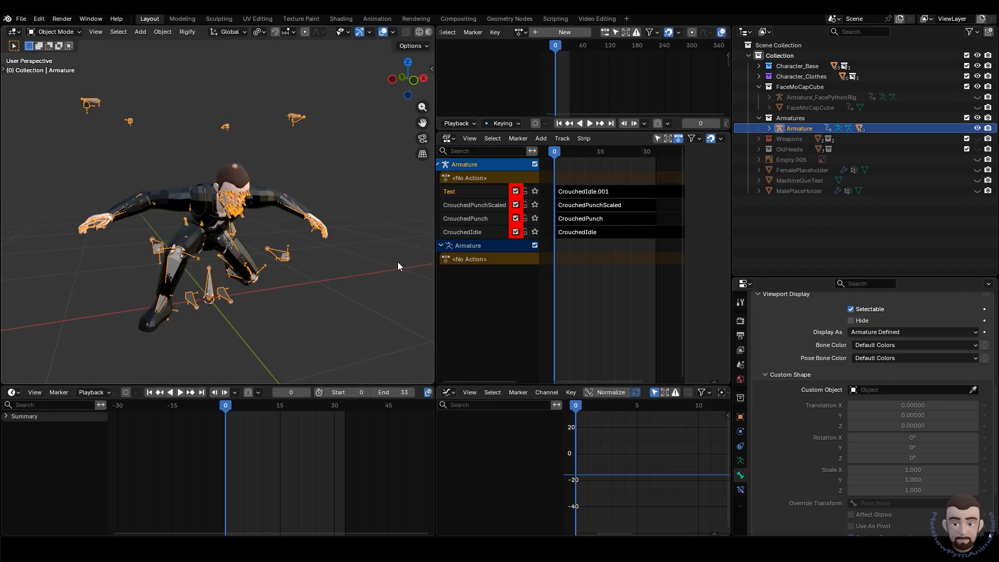
# Step: Switch to Unreal Engine and choose TutorialGuy4Animations for import into the Character/Animations folder
pyautogui.moveTo(718, 549)
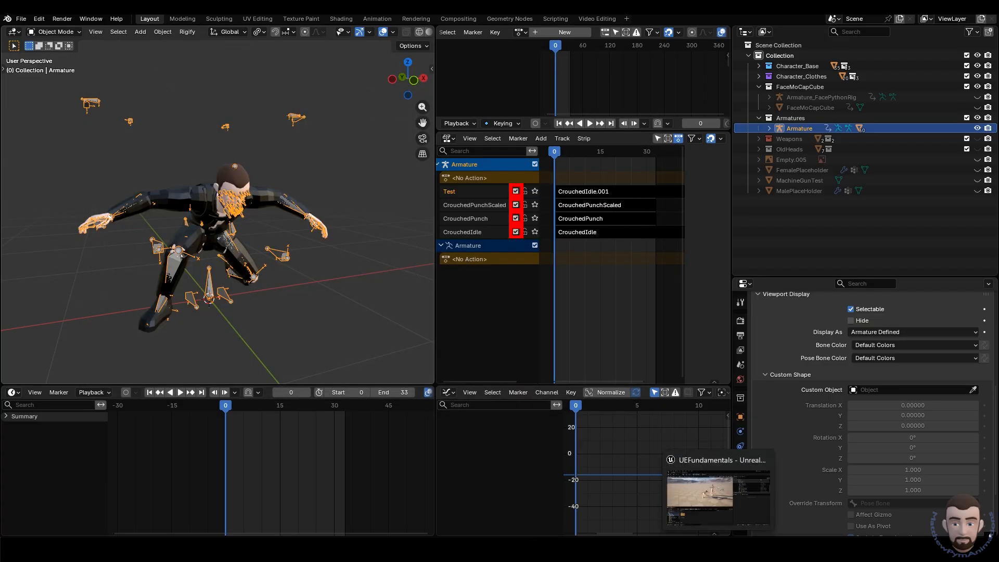
pyautogui.click(718, 497)
pyautogui.click(195, 378)
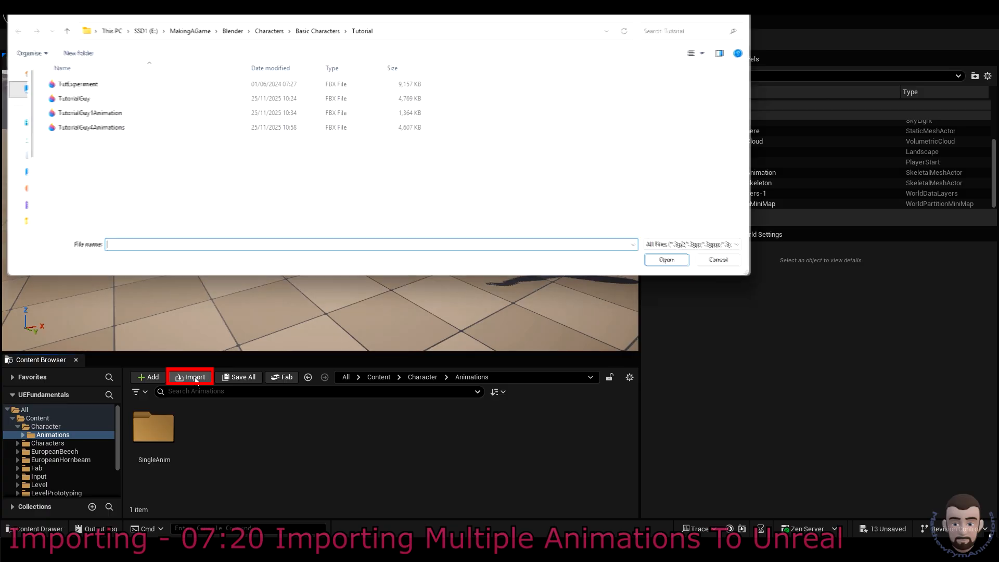
pyautogui.doubleClick(119, 129)
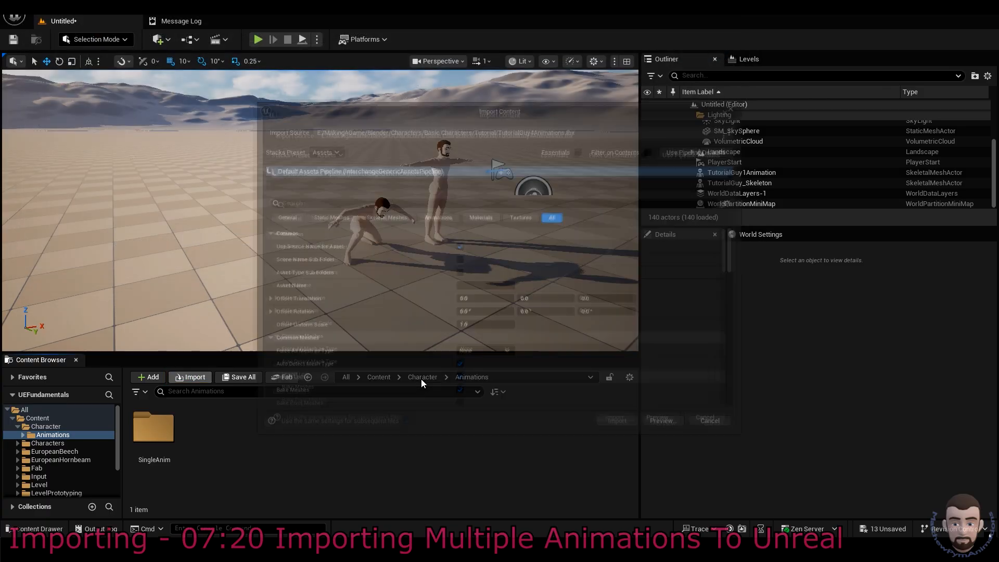
# Step: Set the import's skeleton to TutorialGuy_Skeleton under Common Skeletal Meshes and Animations
pyautogui.scroll(-5, 538, 349)
pyautogui.scroll(-3, 541, 347)
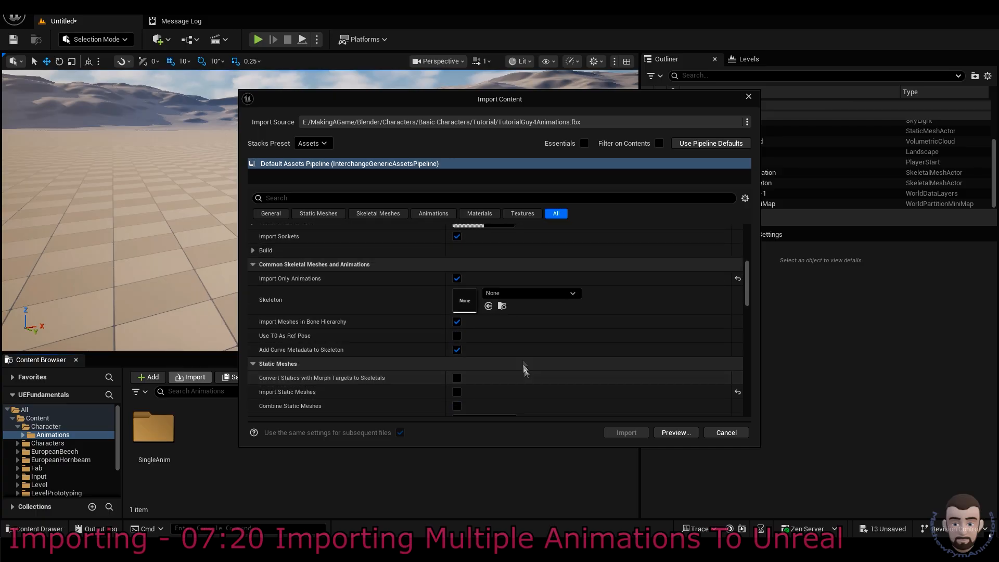
pyautogui.click(544, 295)
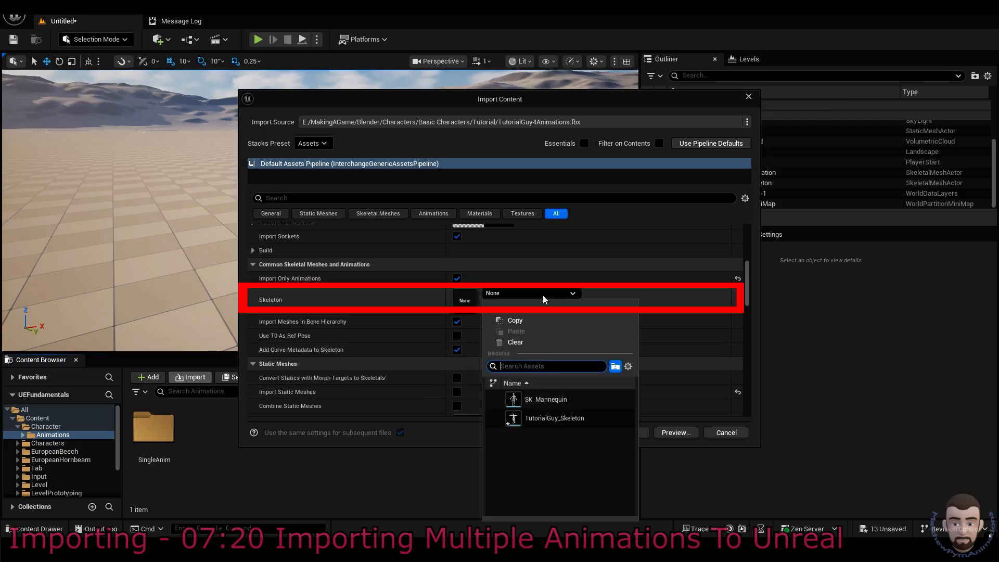
pyautogui.click(570, 419)
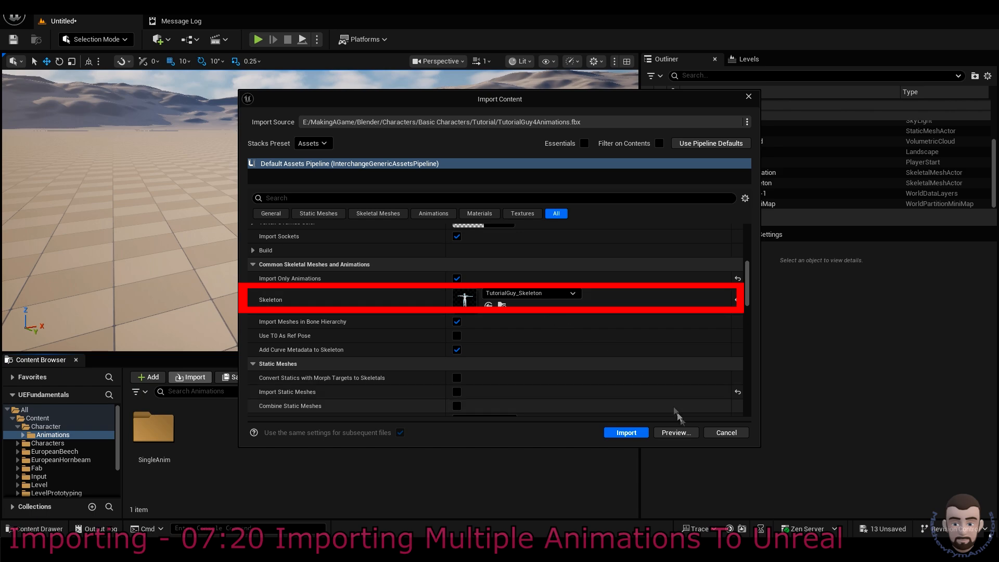
# Step: Preview the contents of the TutorialGuy4Animations import, close the preview and import the animations
pyautogui.click(679, 432)
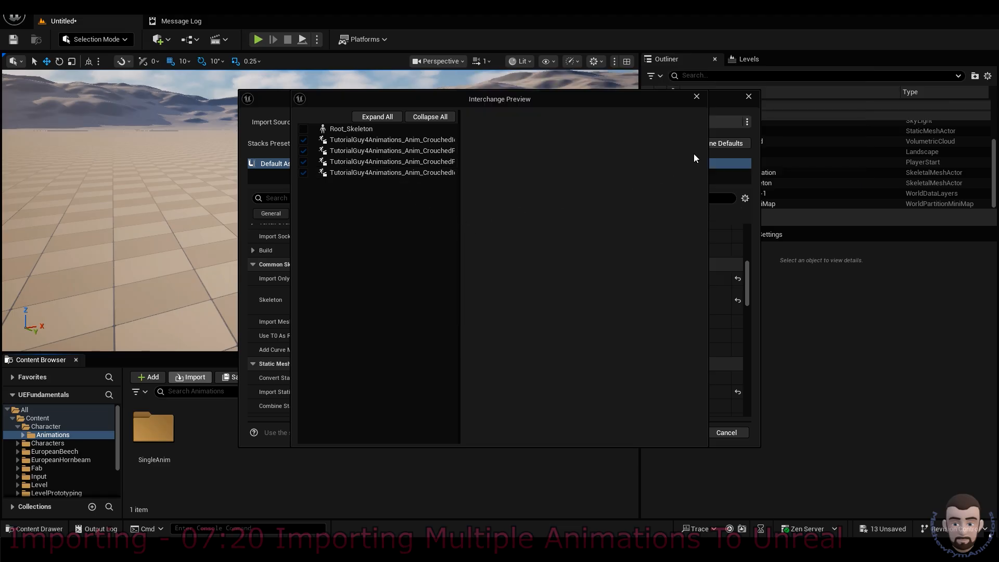
pyautogui.click(696, 97)
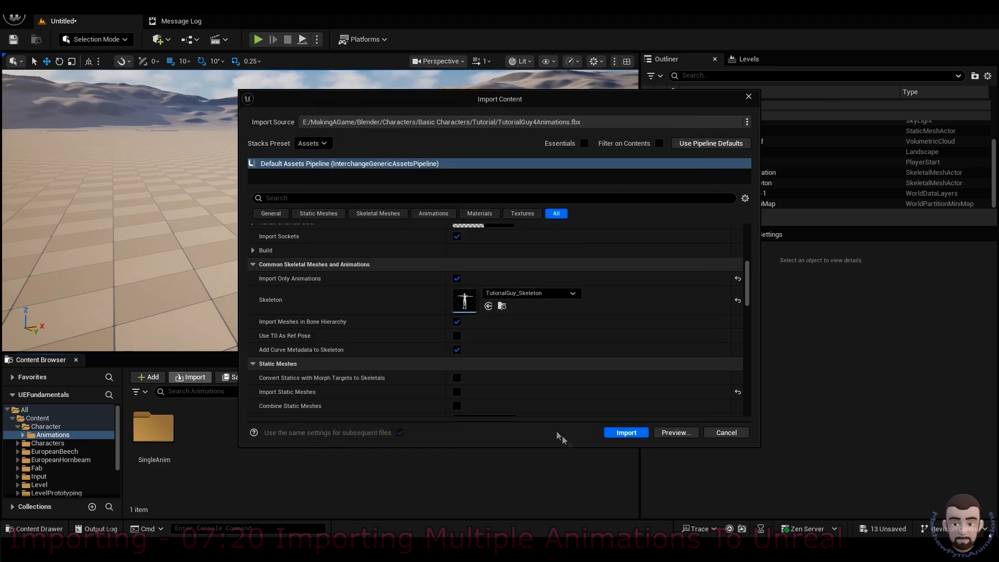
pyautogui.click(626, 434)
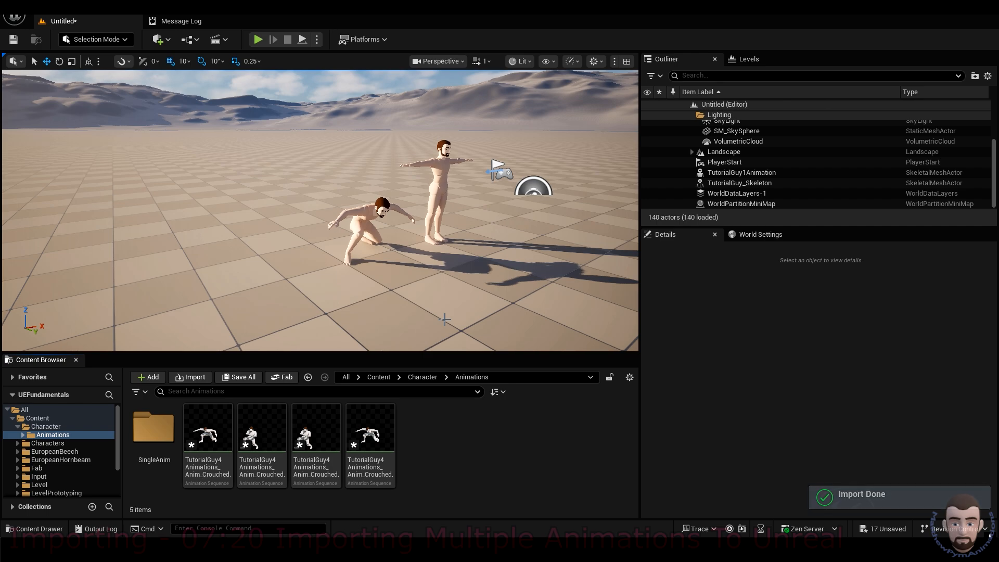
# Step: Check the details of the imported animation sequences and place the CrouchedPunchScaled animation in the level beside the crouching character
pyautogui.moveTo(388, 475)
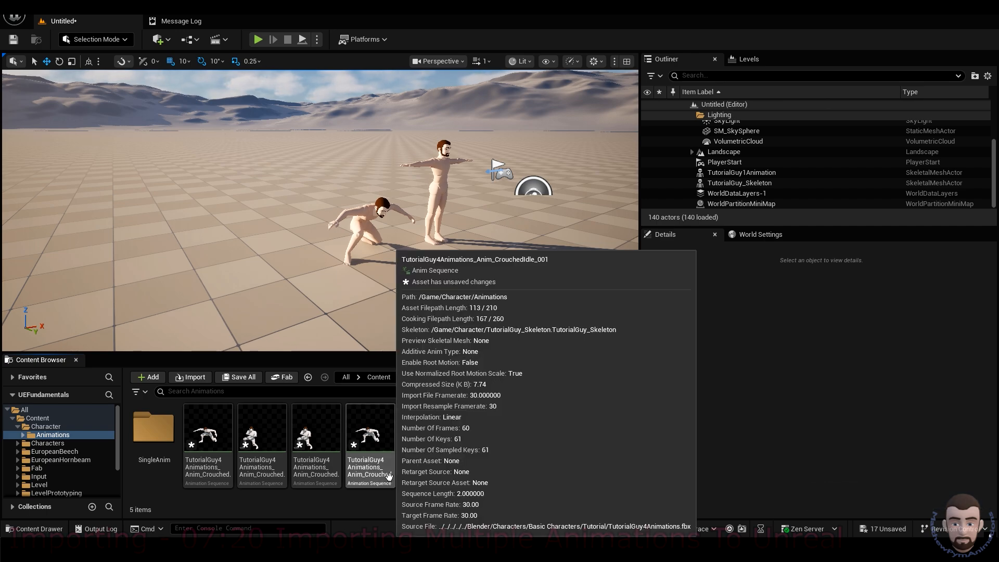
pyautogui.moveTo(211, 469)
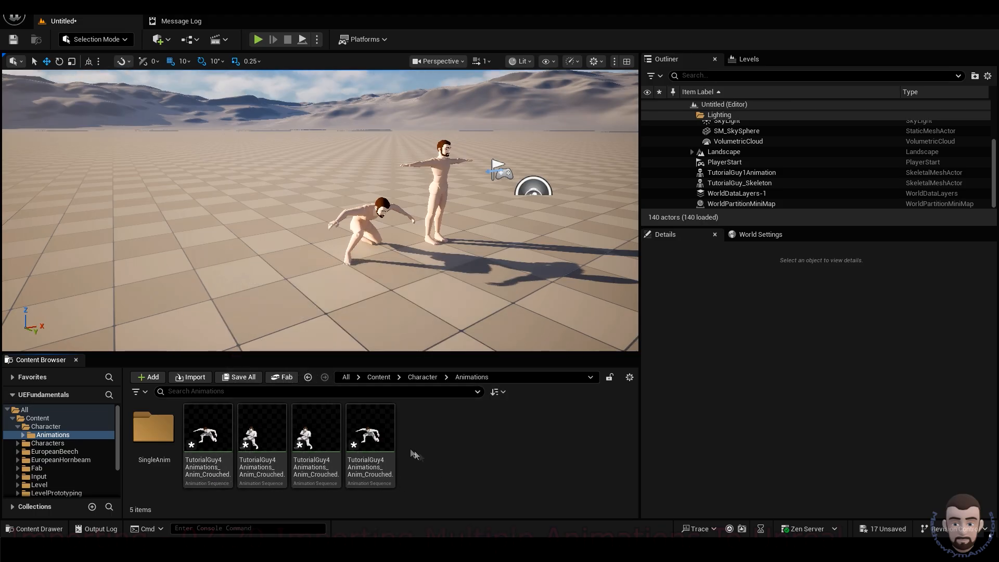
pyautogui.moveTo(324, 427)
pyautogui.moveTo(324, 427); pyautogui.dragTo(238, 263)
# Step: Play the level and walk the player character forward to view the placed animations
pyautogui.click(258, 39)
pyautogui.press('w')
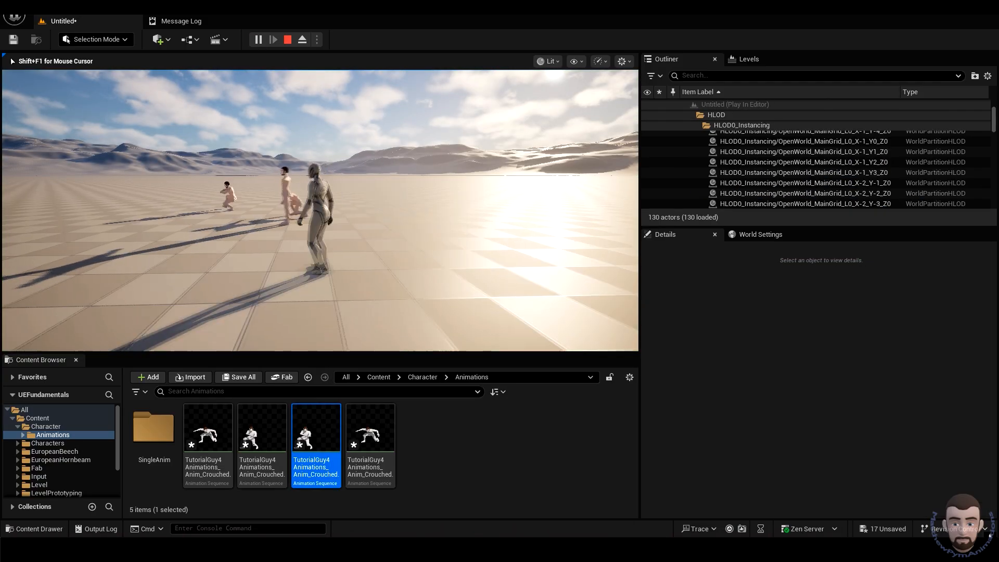
pyautogui.press('w')
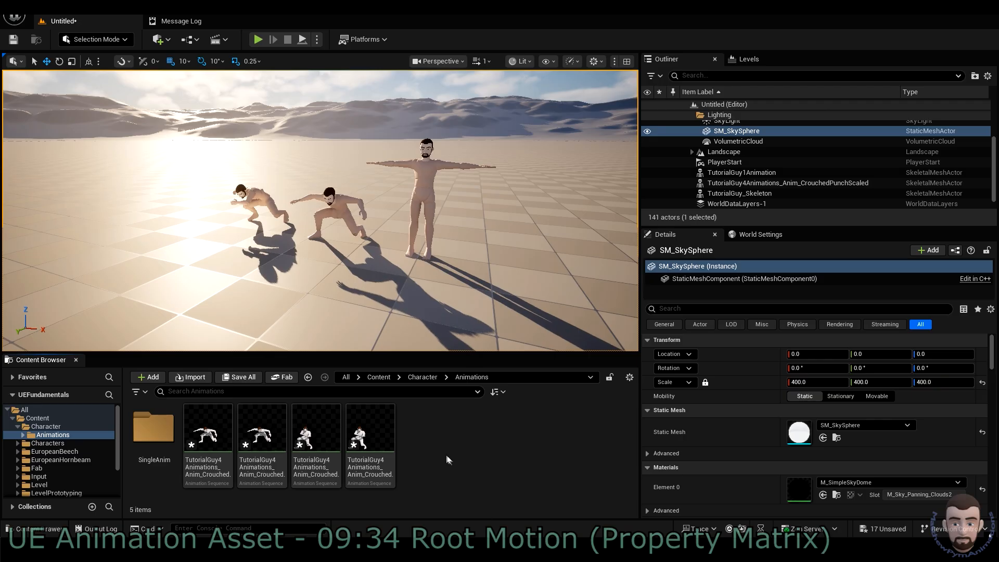
# Step: Select all four TutorialGuy4Animations sequences and open them for editing in the Property Matrix
pyautogui.click(372, 432)
pyautogui.keyDown('shift'); pyautogui.click(205, 437); pyautogui.keyUp('shift')
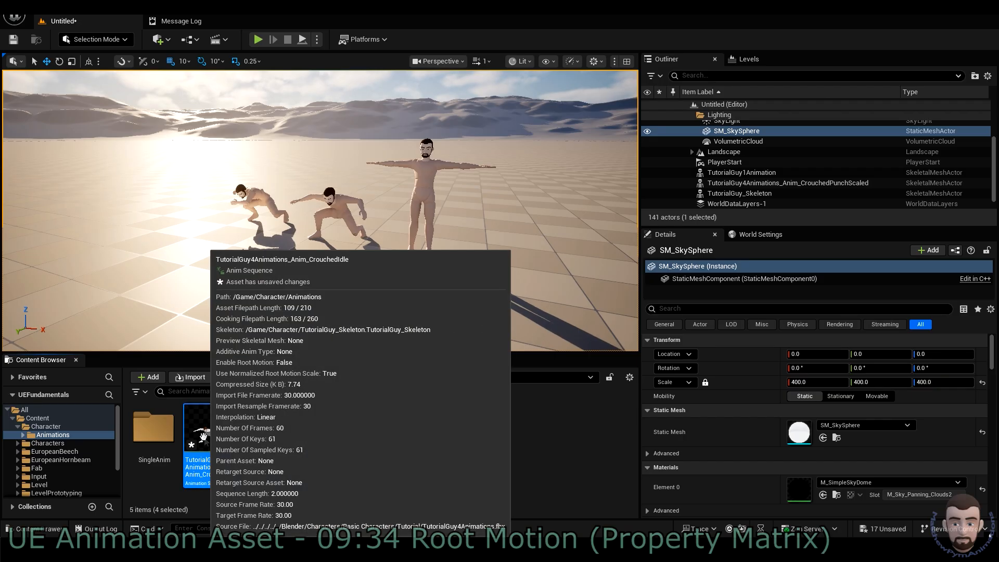
pyautogui.rightClick(205, 437)
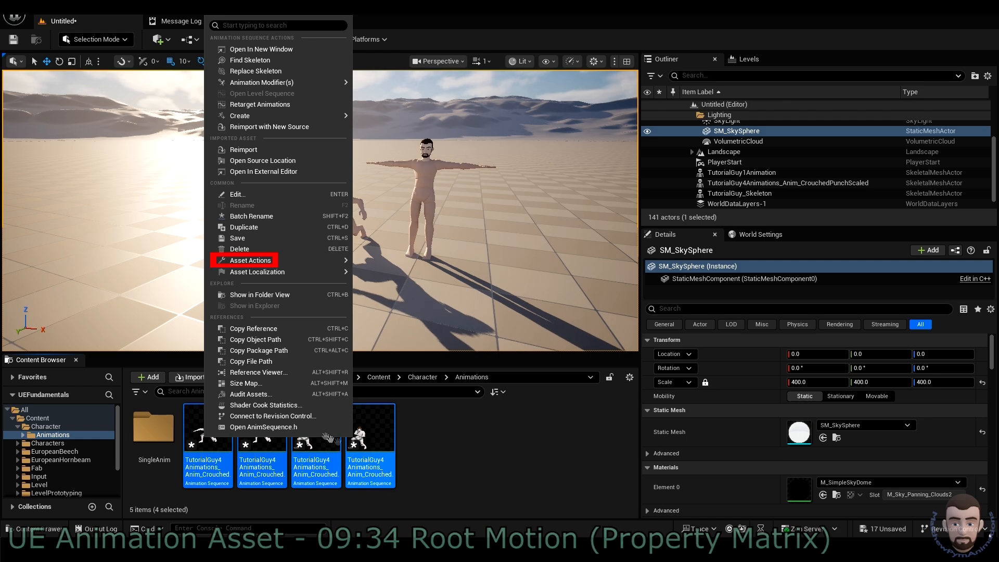
pyautogui.moveTo(289, 266)
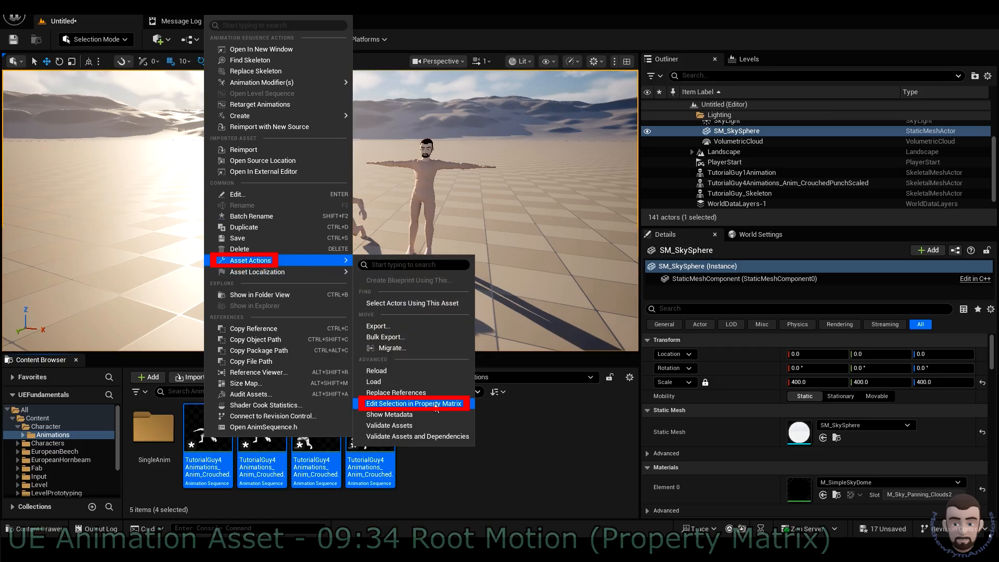
pyautogui.click(436, 406)
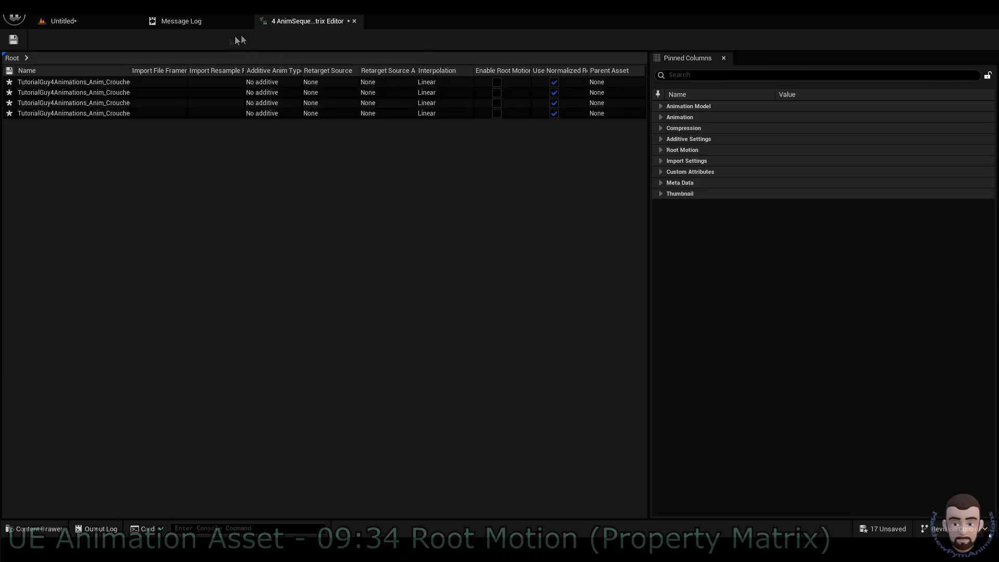
# Step: Widen the Name column and turn on Enable Root Motion for all four animation sequences
pyautogui.moveTo(130, 75); pyautogui.dragTo(190, 76)
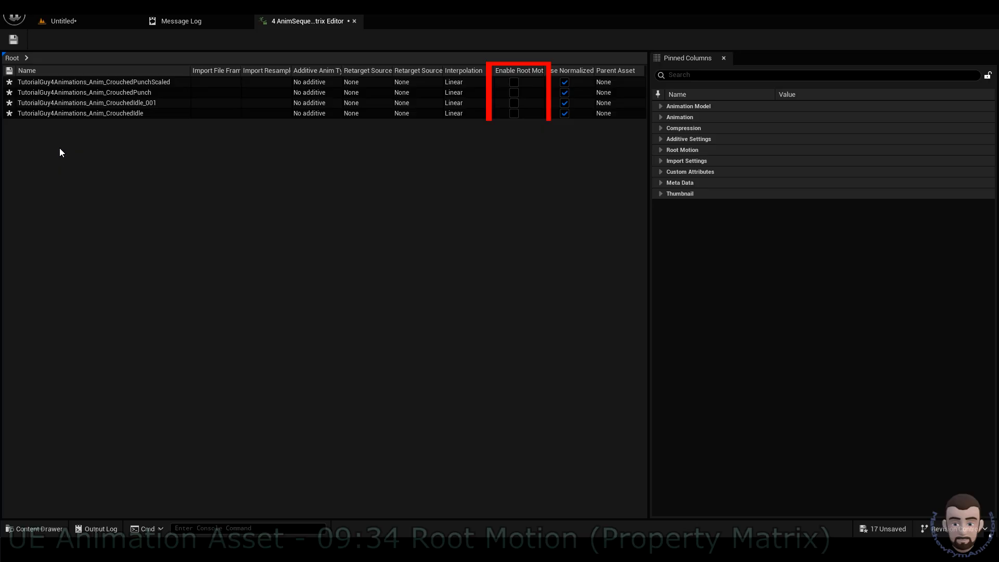
pyautogui.click(661, 150)
pyautogui.click(790, 161)
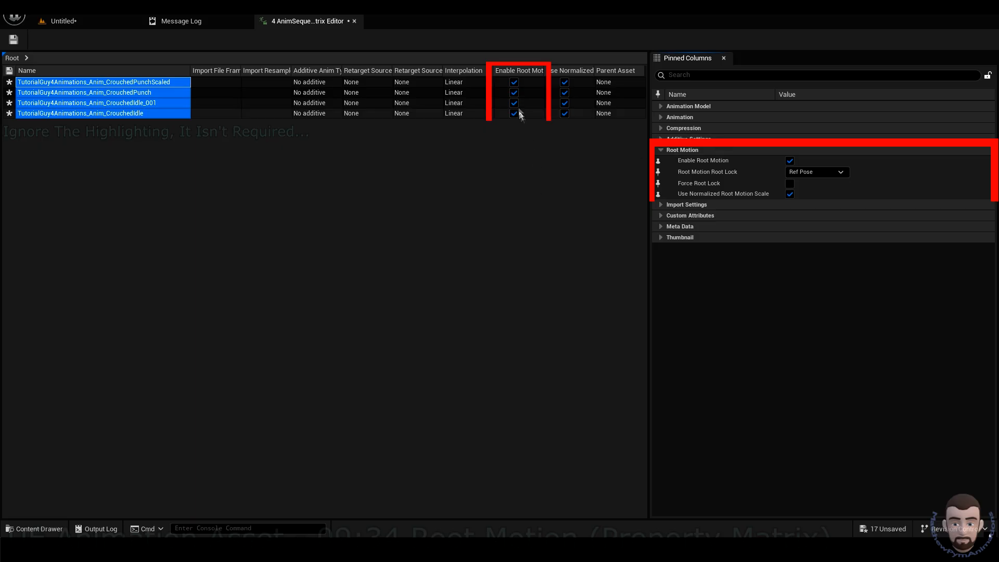
# Step: Return to the level and play it to check the placed animations with root motion enabled
pyautogui.click(86, 25)
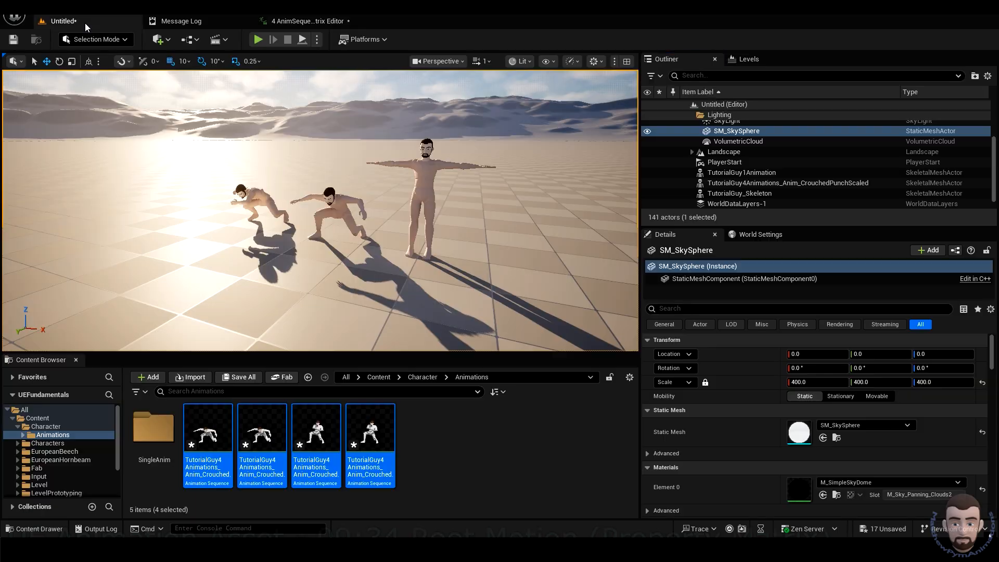
pyautogui.click(258, 40)
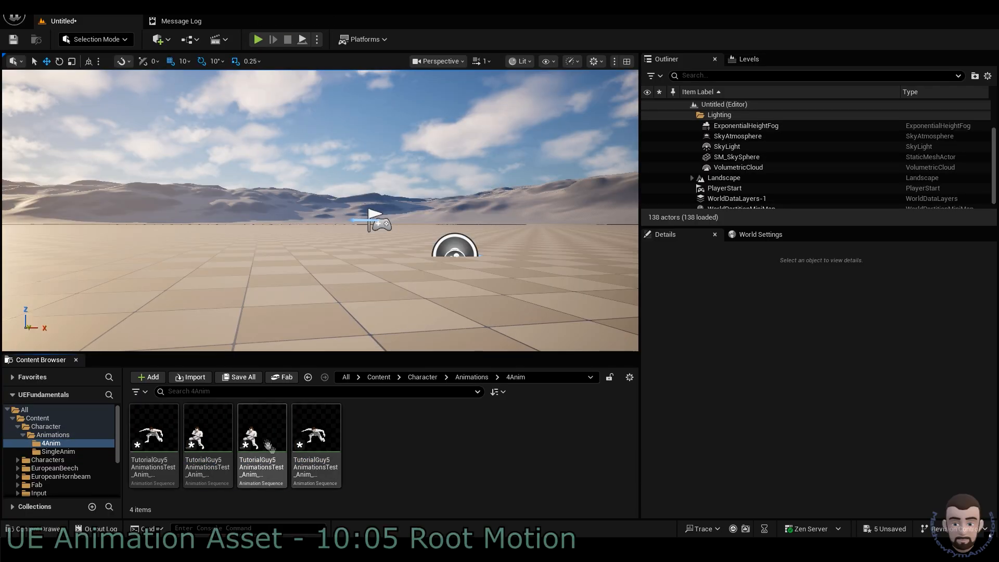
# Step: Open the TutorialGuy5AnimationsTest CrouchedPunchScaled sequence, turn on Enable Root Motion and view the motion from the side
pyautogui.doubleClick(265, 433)
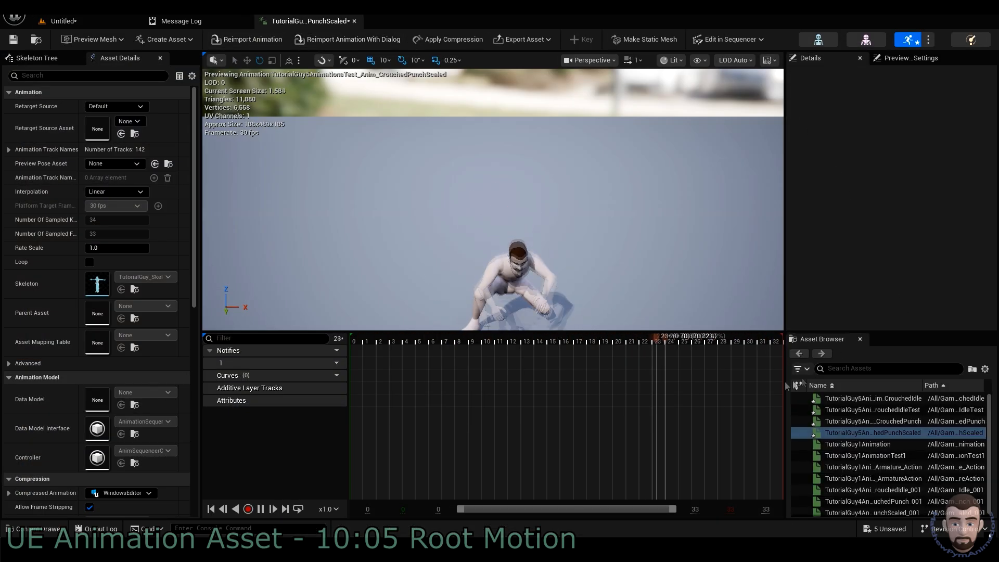
pyautogui.scroll(-6, 190, 231)
pyautogui.scroll(-3, 190, 231)
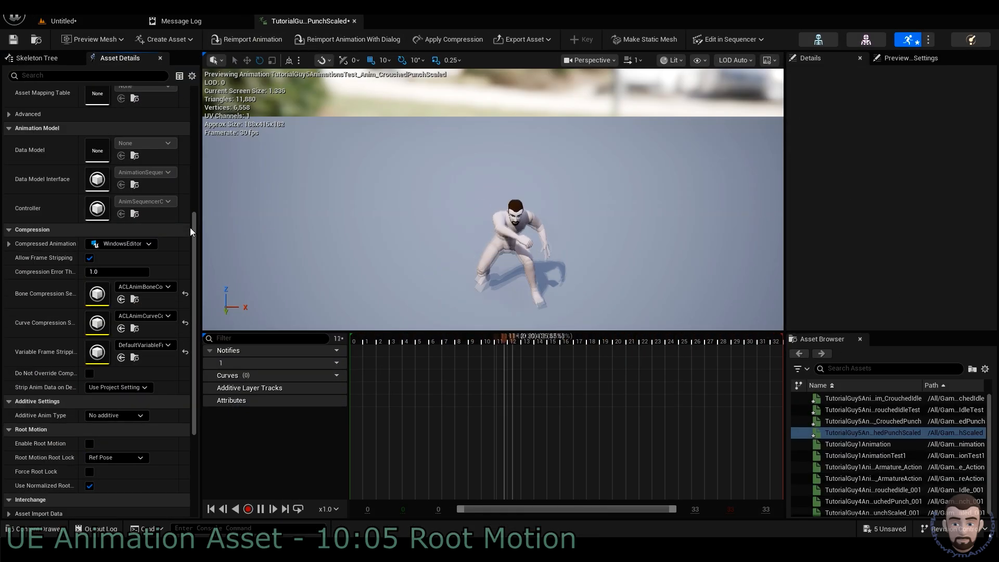
pyautogui.scroll(-3, 190, 232)
pyautogui.scroll(-2, 189, 227)
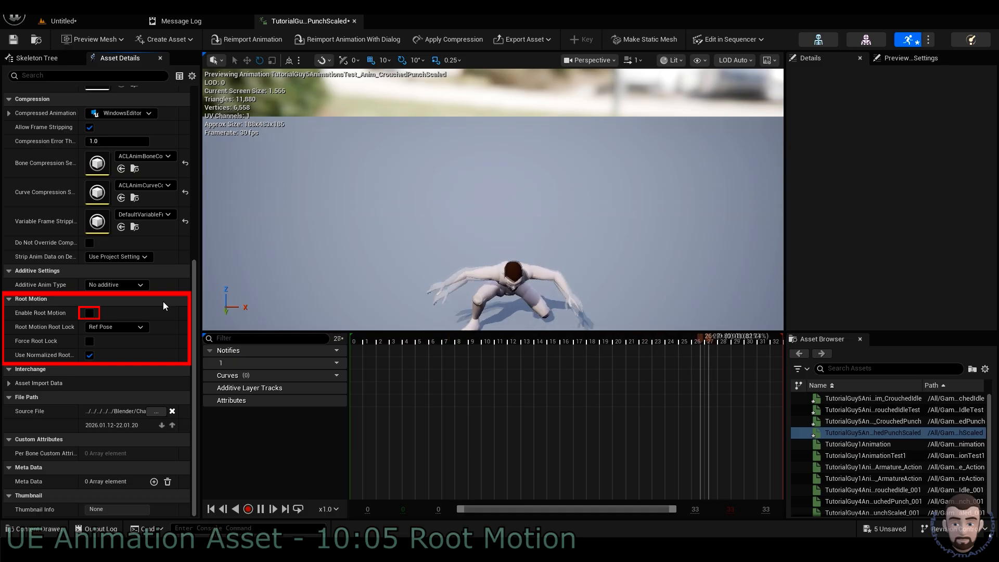
pyautogui.click(90, 313)
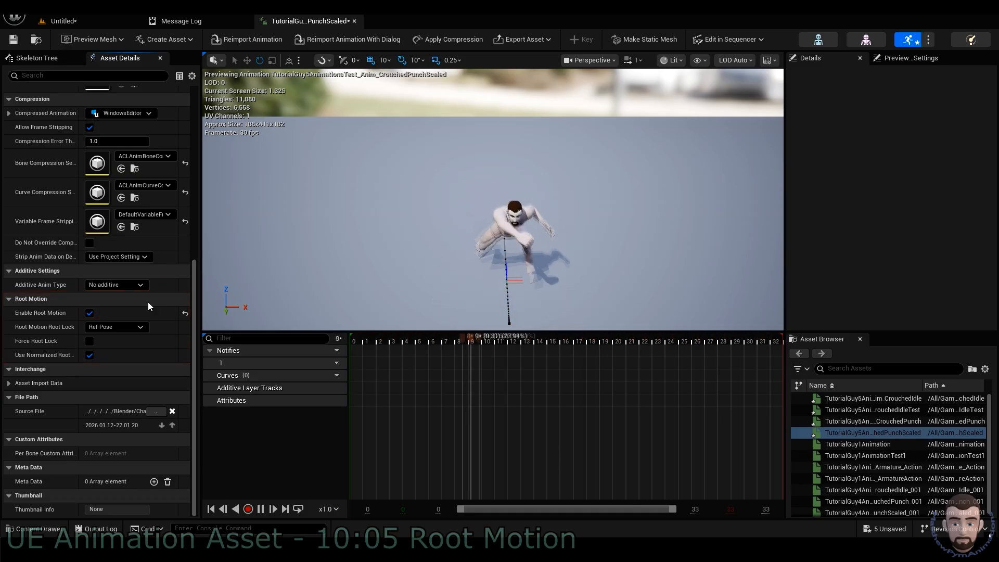
pyautogui.keyDown('alt'); pyautogui.moveTo(601, 234); pyautogui.dragTo(585, 248); pyautogui.keyUp('alt')
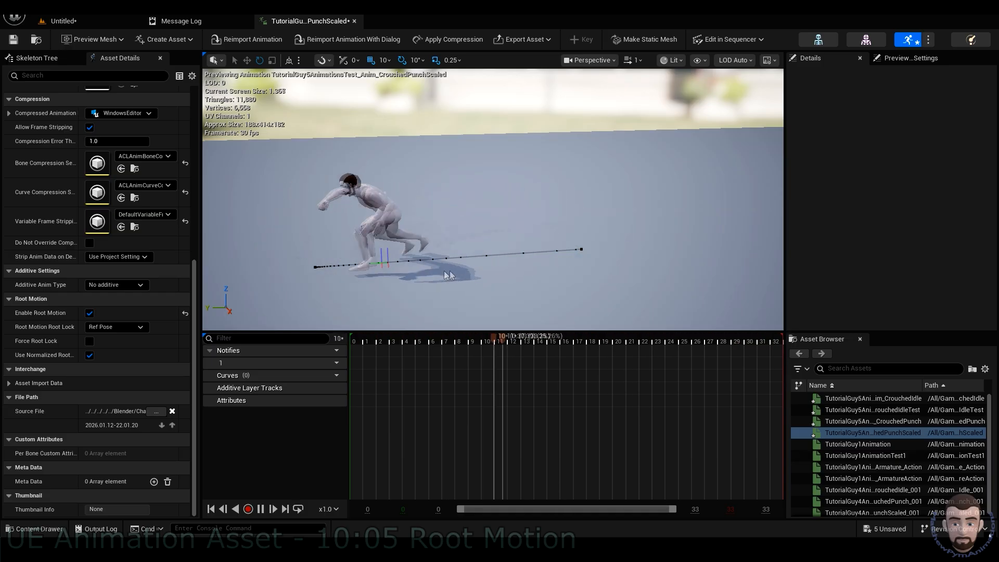
# Step: Turn on Force Root Lock, turn off Enable Root Motion, and toggle Force Root Lock and Loop to compare the animation's behaviour
pyautogui.click(90, 343)
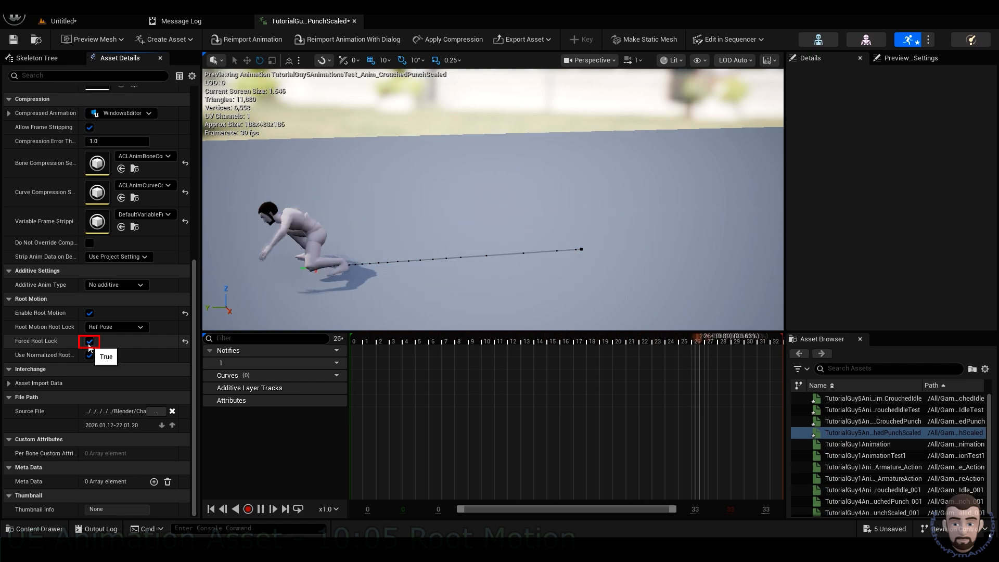
pyautogui.click(89, 313)
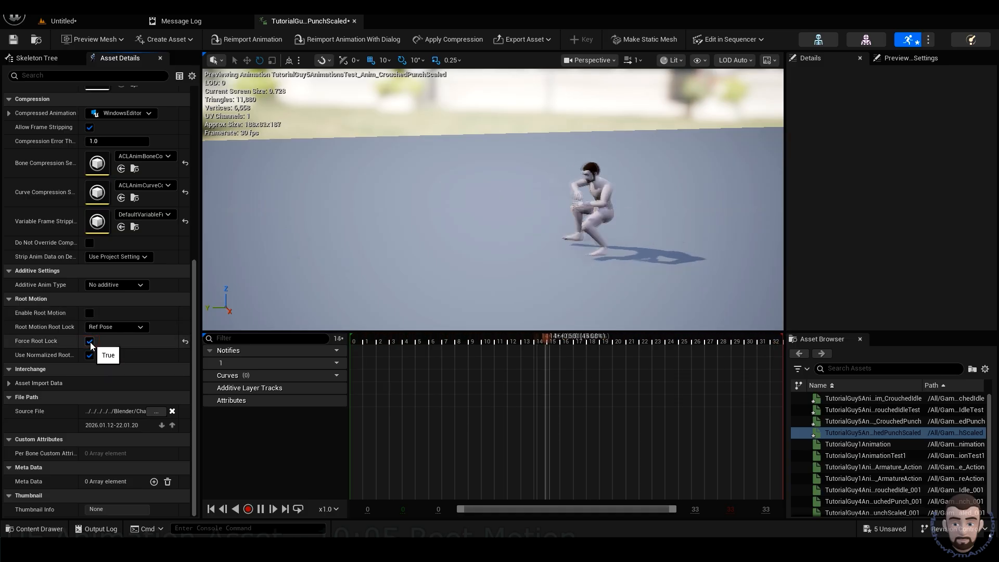
pyautogui.click(90, 342)
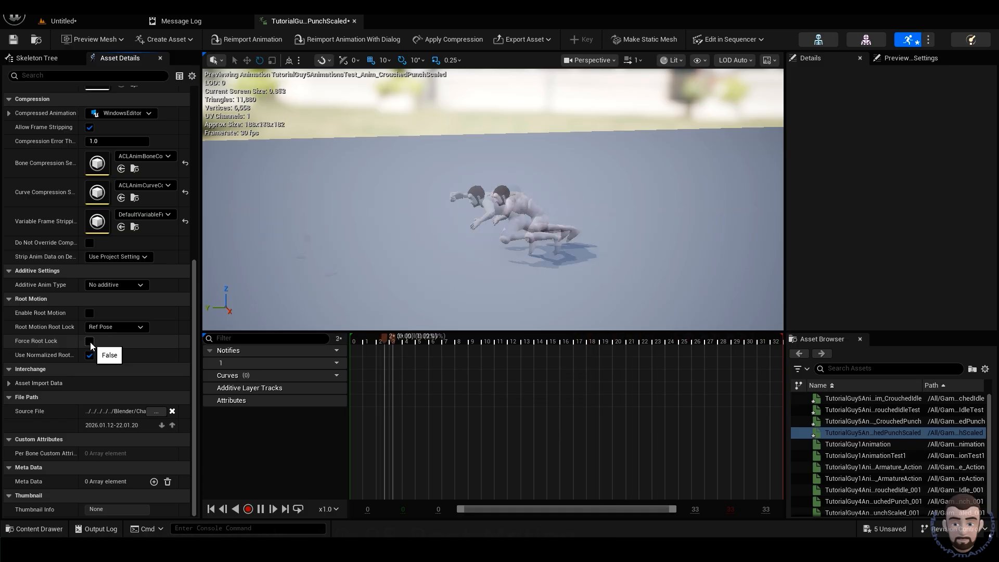
pyautogui.click(90, 342)
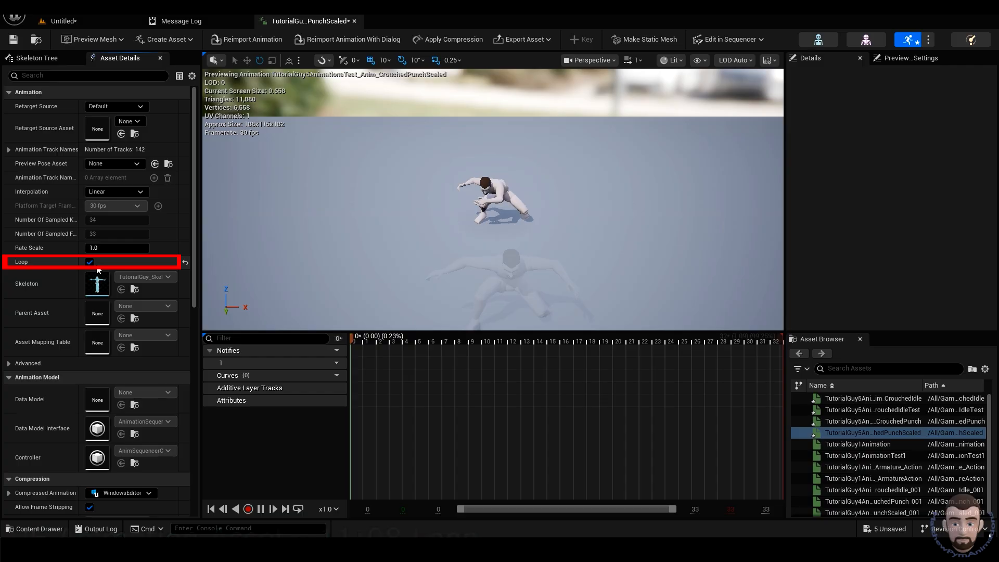
pyautogui.click(89, 262)
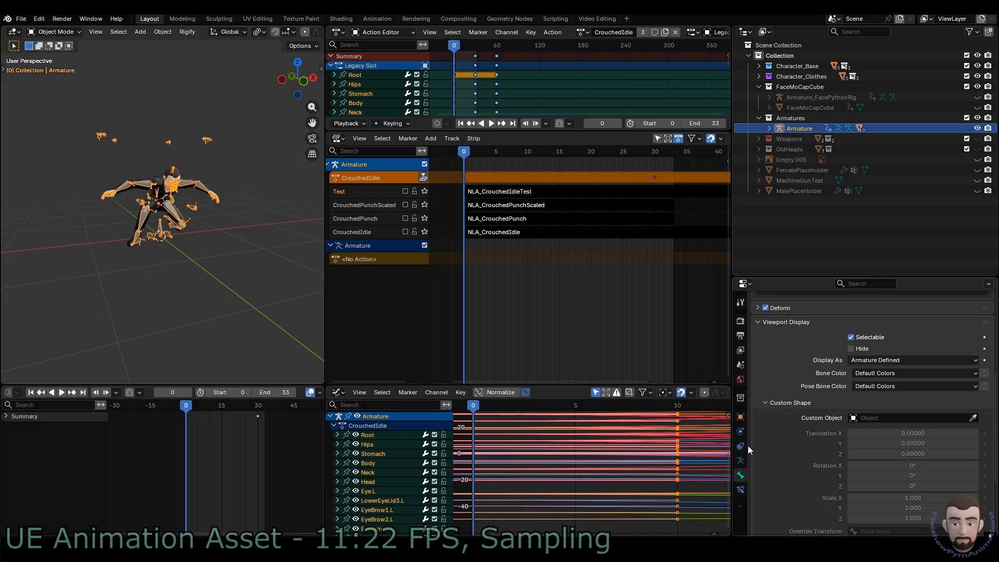
# Step: Switch to Blender and show the scene's output properties
pyautogui.click(740, 335)
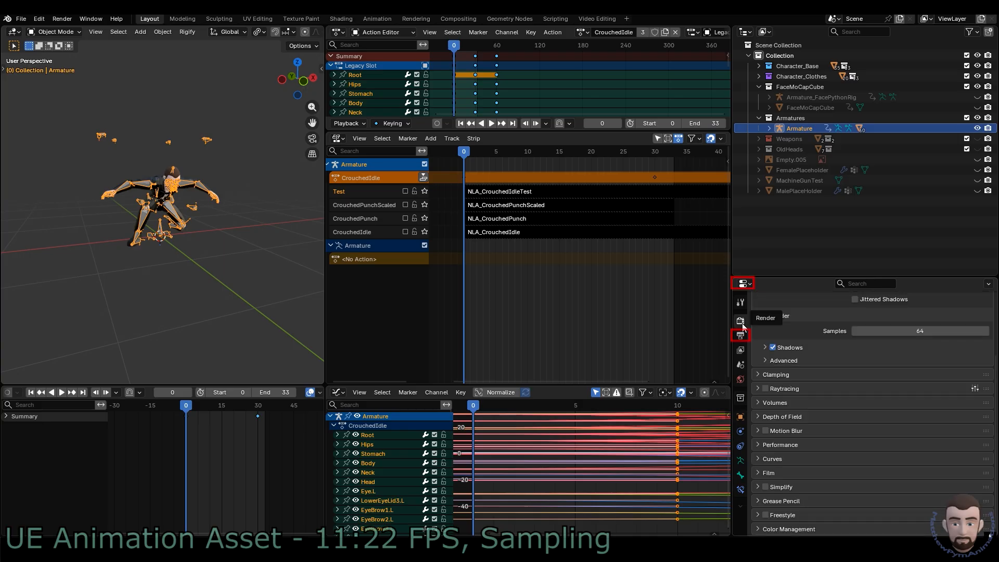
pyautogui.click(741, 336)
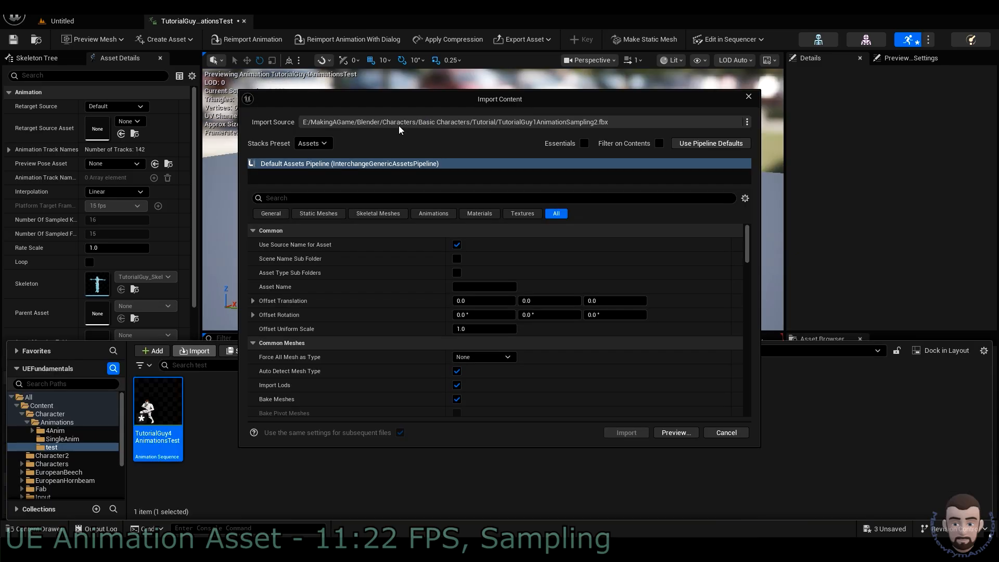
# Step: Assign TutorialGuy_Skeleton as the skeleton in the import settings for TutorialGuy1AnimationSampling2.fbx in Unreal Engine
pyautogui.click(436, 214)
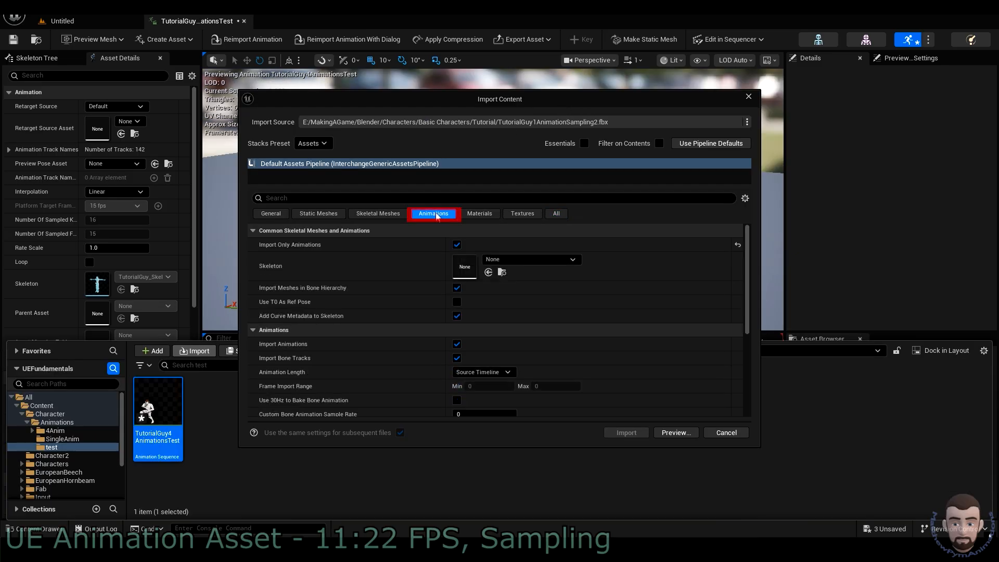
pyautogui.click(559, 259)
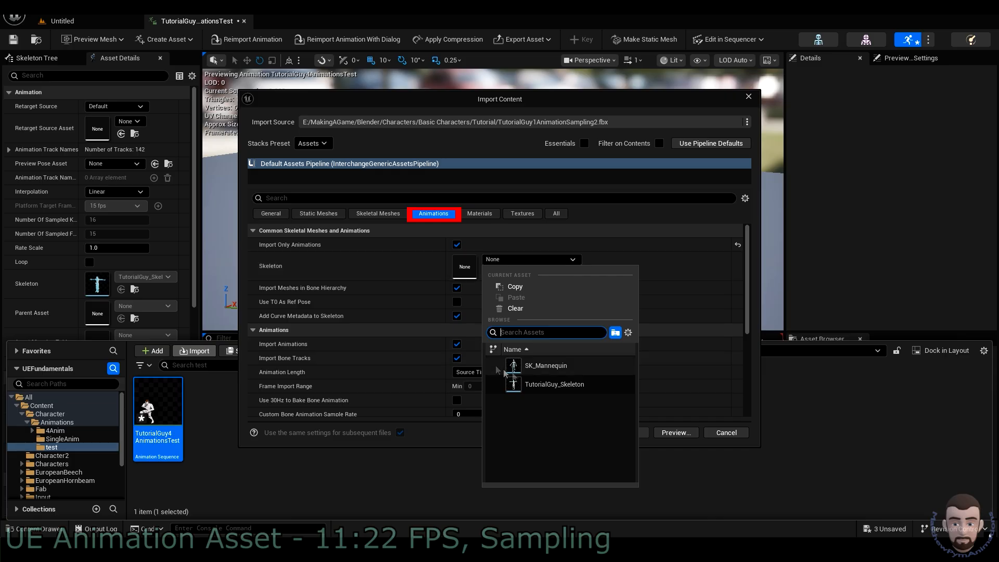
pyautogui.click(554, 385)
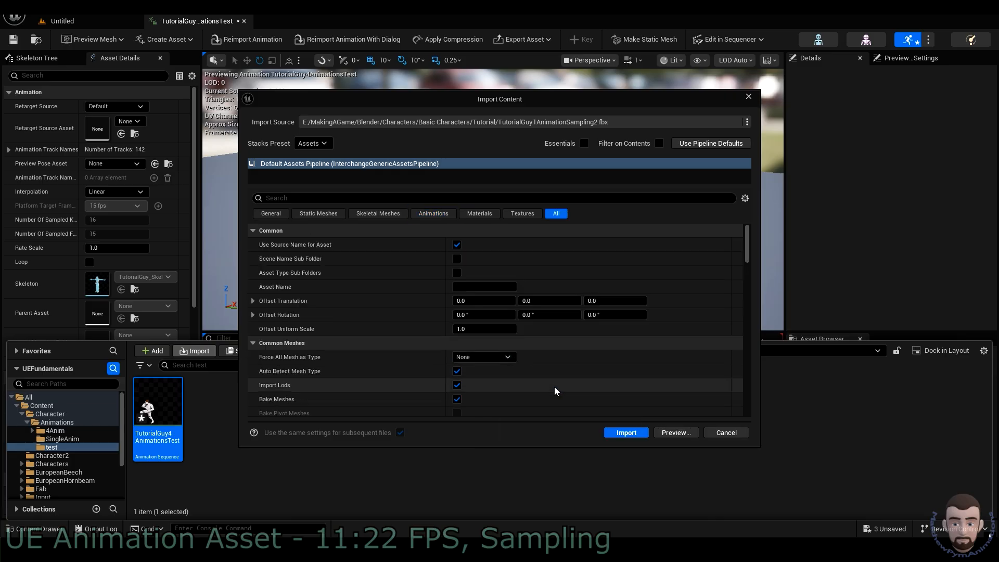
# Step: Import the animation with Custom Bone Animation Sample Rate kept at 0, and open the imported TutorialGuy1AnimationSampling2 sequence
pyautogui.click(435, 215)
pyautogui.scroll(-10, 601, 357)
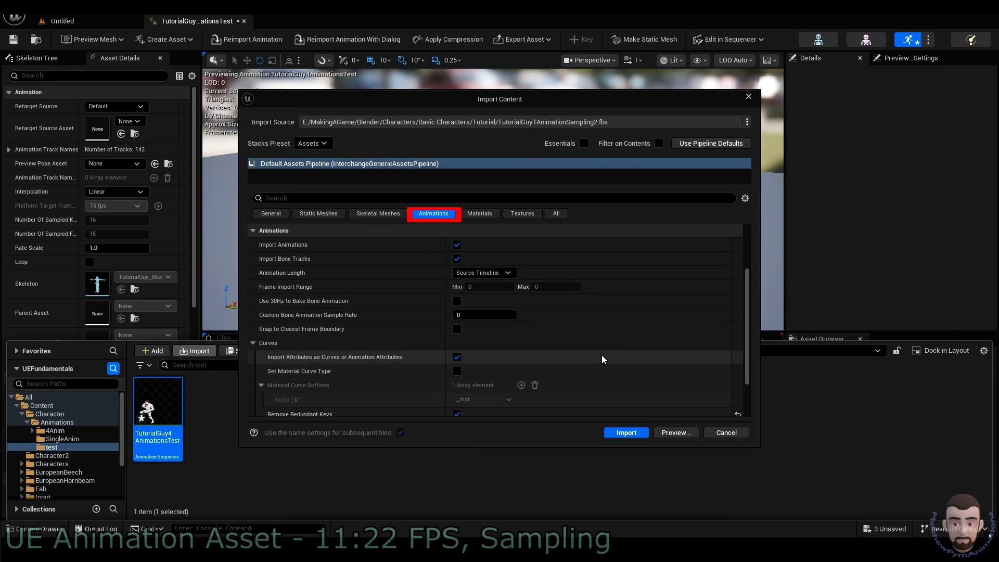
pyautogui.moveTo(372, 306)
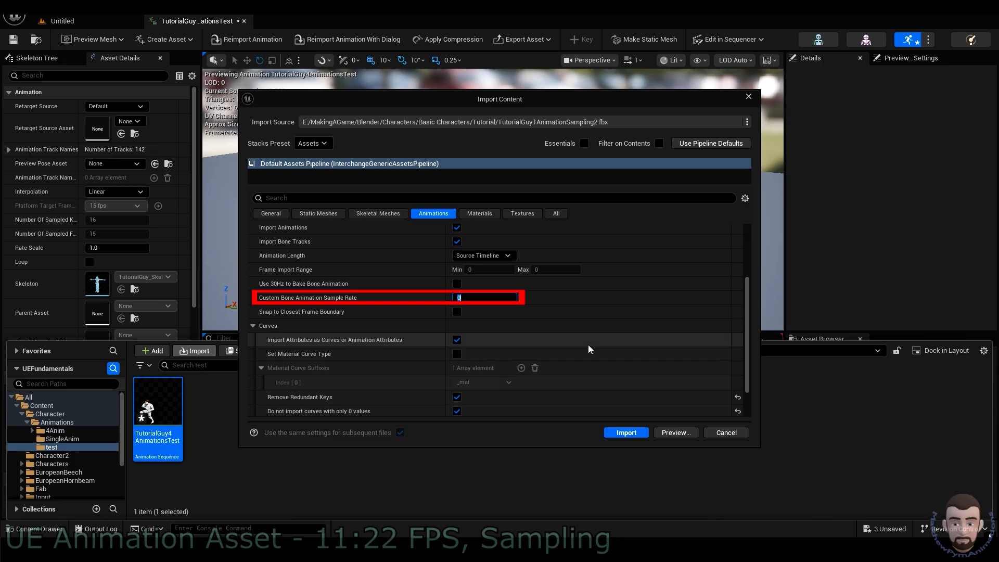
pyautogui.click(633, 436)
pyautogui.moveTo(226, 402)
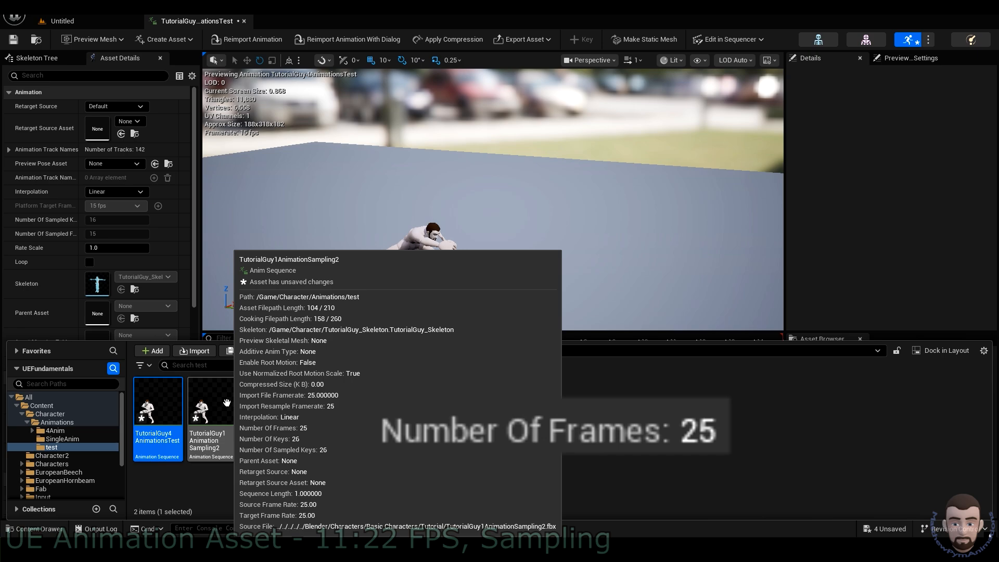
pyautogui.doubleClick(227, 402)
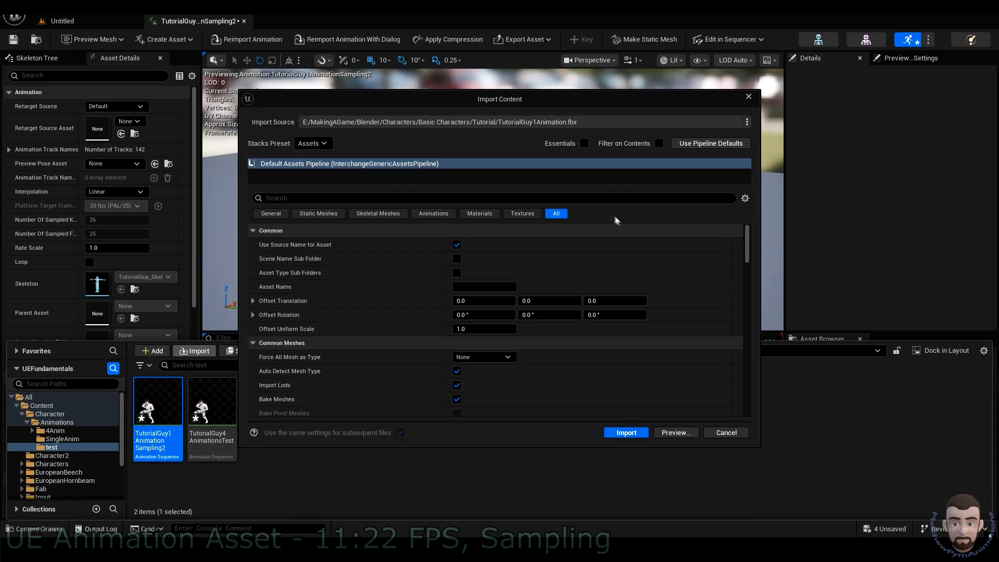
# Step: Assign TutorialGuy_Skeleton as the skeleton in the import settings for TutorialGuy1Animation.fbx
pyautogui.click(417, 215)
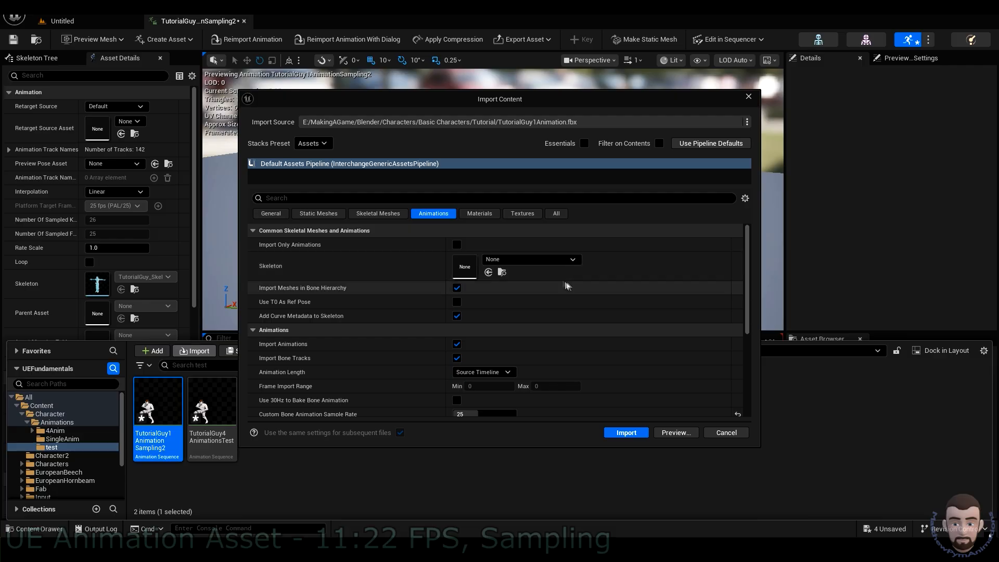
pyautogui.click(527, 265)
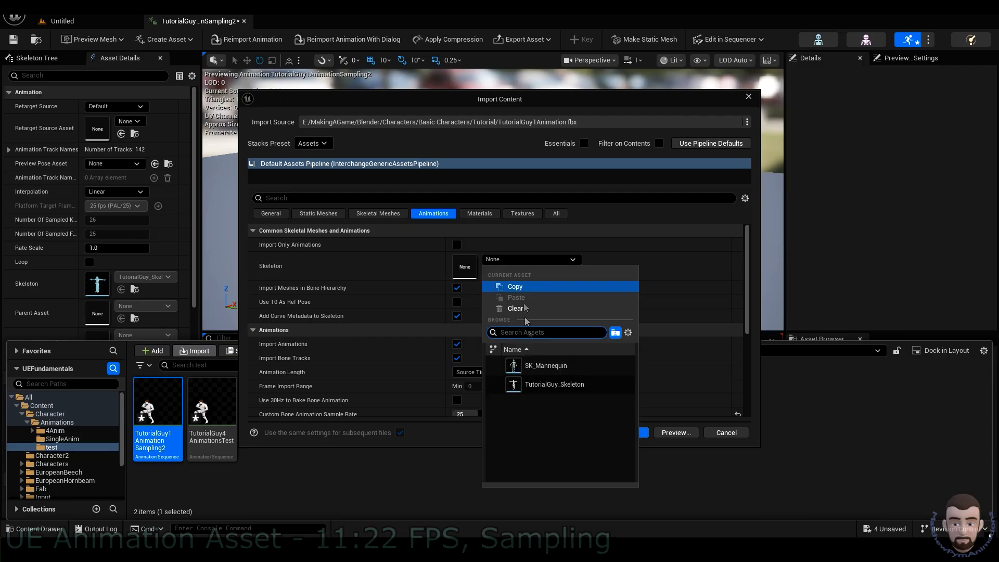
pyautogui.click(546, 385)
# Step: Set the Custom Bone Animation Sample Rate back to 0 in the animation import settings
pyautogui.click(441, 215)
pyautogui.scroll(-5, 499, 343)
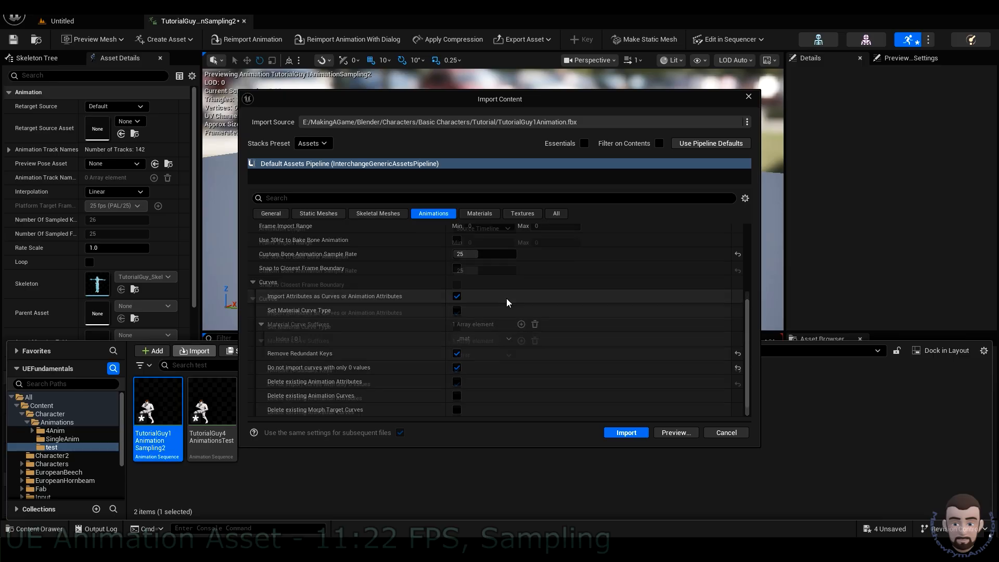
pyautogui.scroll(3, 508, 303)
pyautogui.click(490, 321)
pyautogui.write('0')
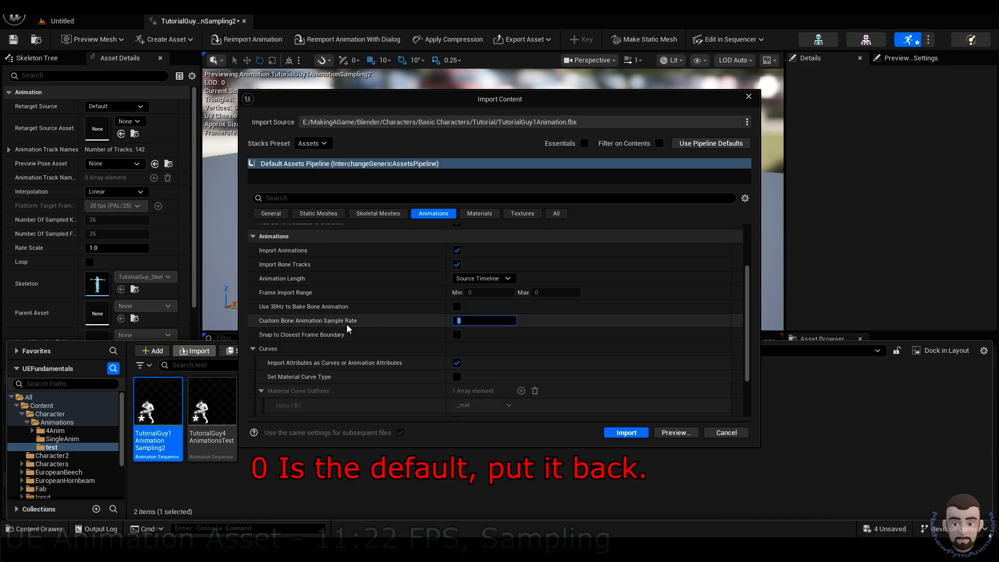
pyautogui.moveTo(348, 324)
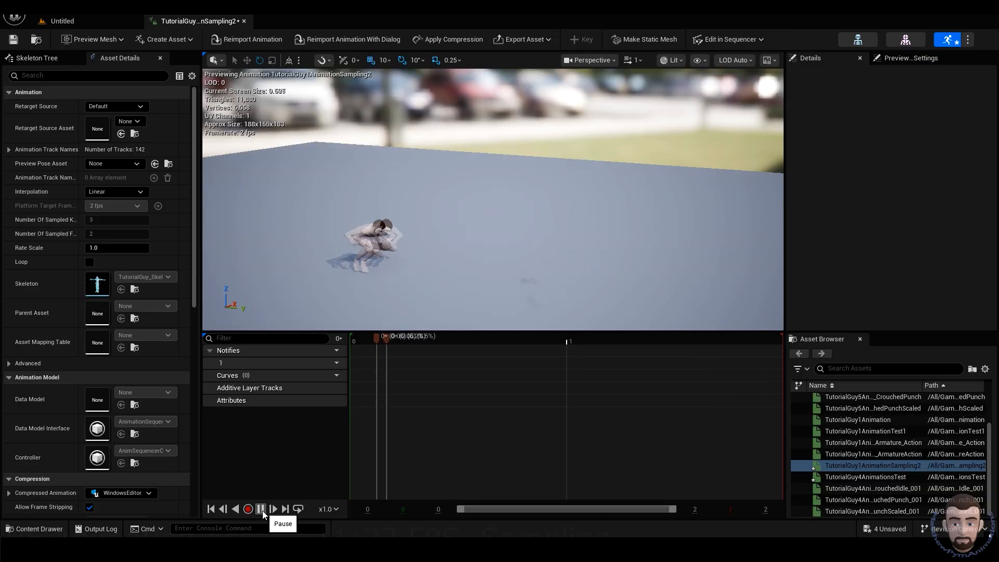
# Step: Pause the preview playback of the TutorialGuy1AnimationSampling2 sequence
pyautogui.click(261, 510)
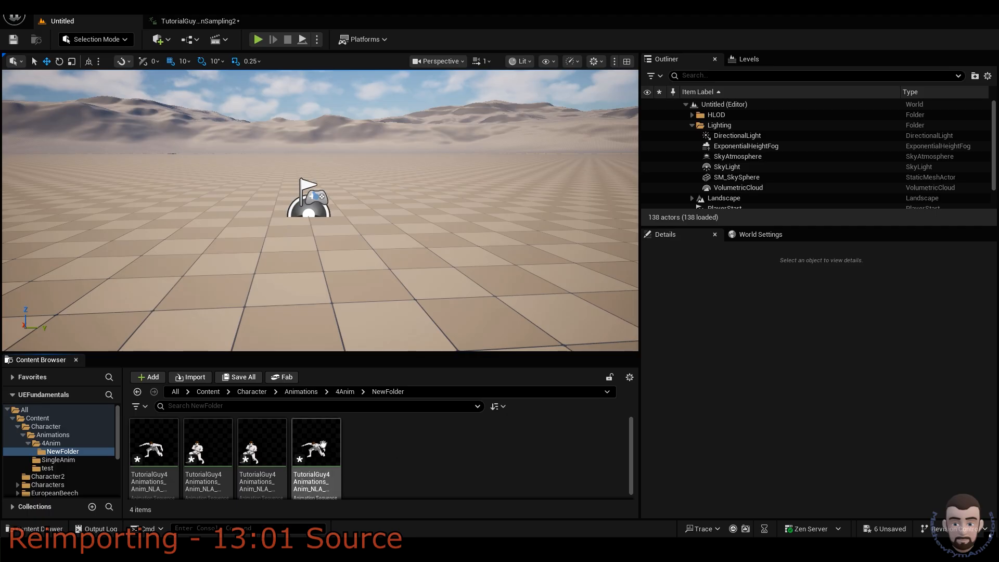
# Step: Check the CrouchedIdleTest sequence's source file path against TutorialGuy4Animations in the import file browser, and leave without importing
pyautogui.moveTo(321, 446)
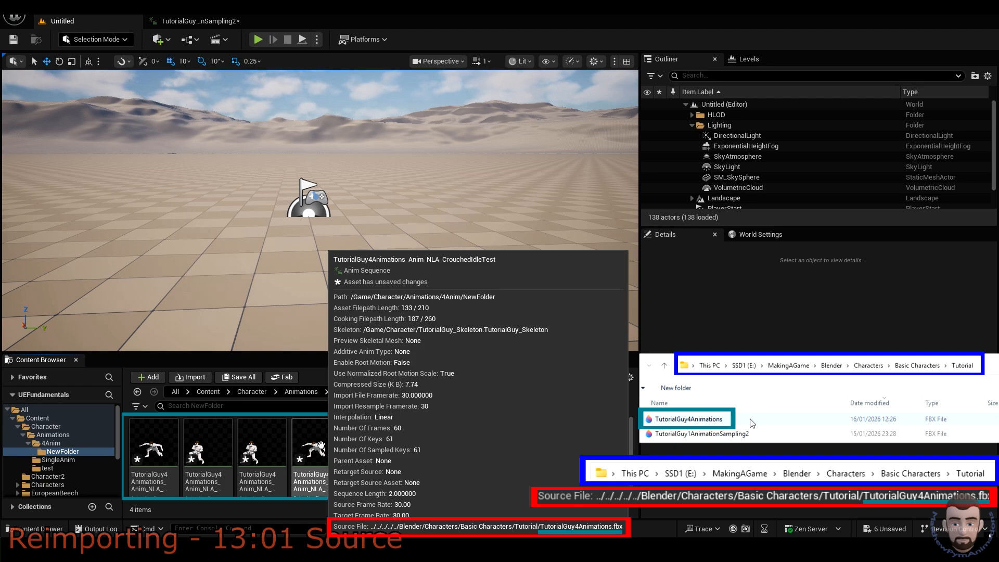
pyautogui.click(192, 377)
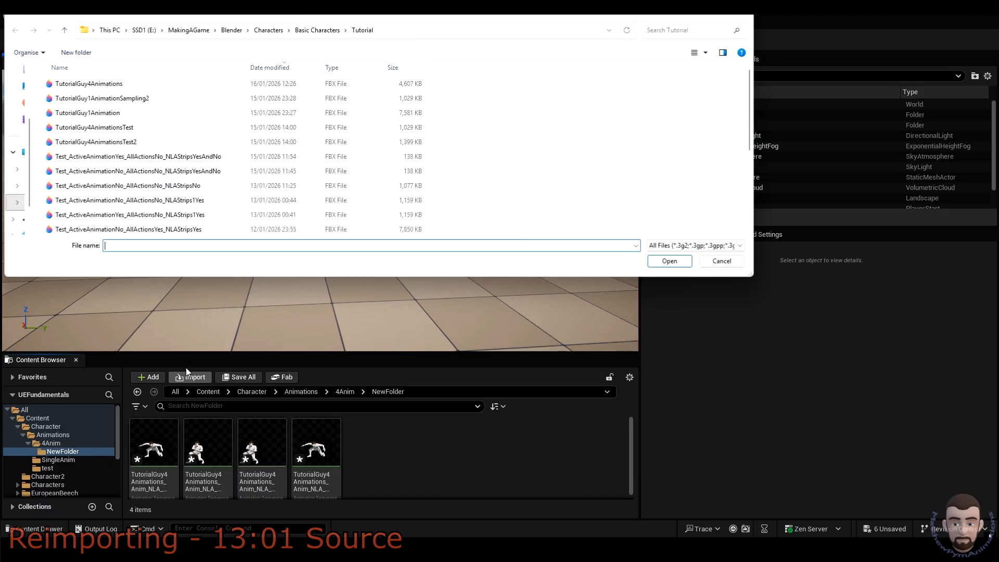
pyautogui.click(119, 85)
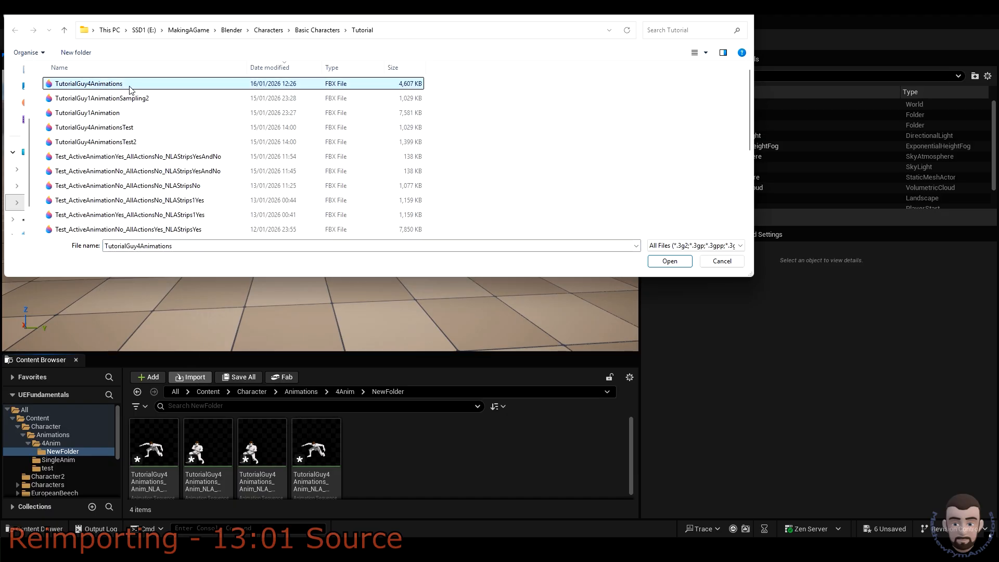
pyautogui.click(722, 262)
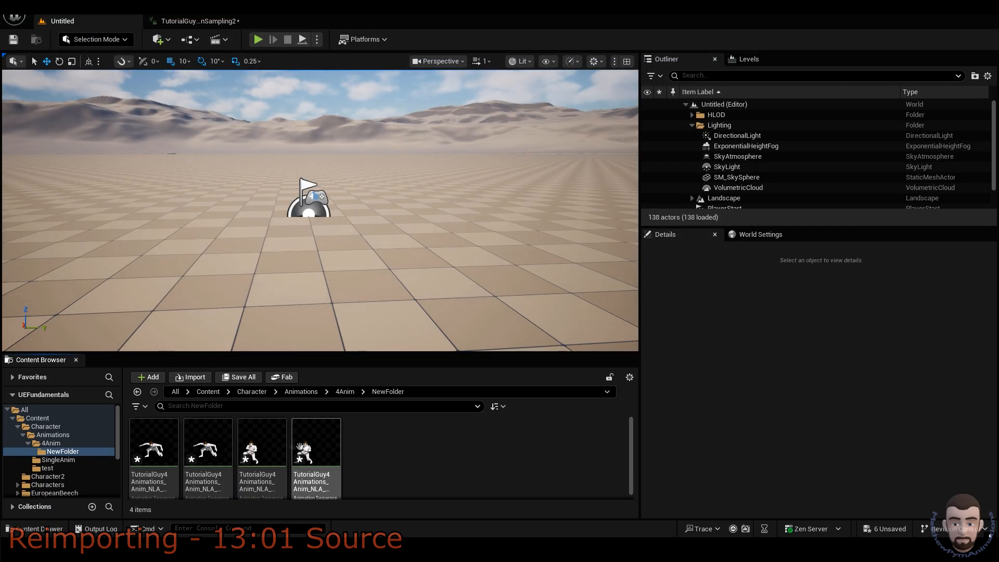
# Step: Reimport only the last animation sequence in NewFolder, using TutorialGuy4AnimationsNameChanged as its source file
pyautogui.rightClick(325, 453)
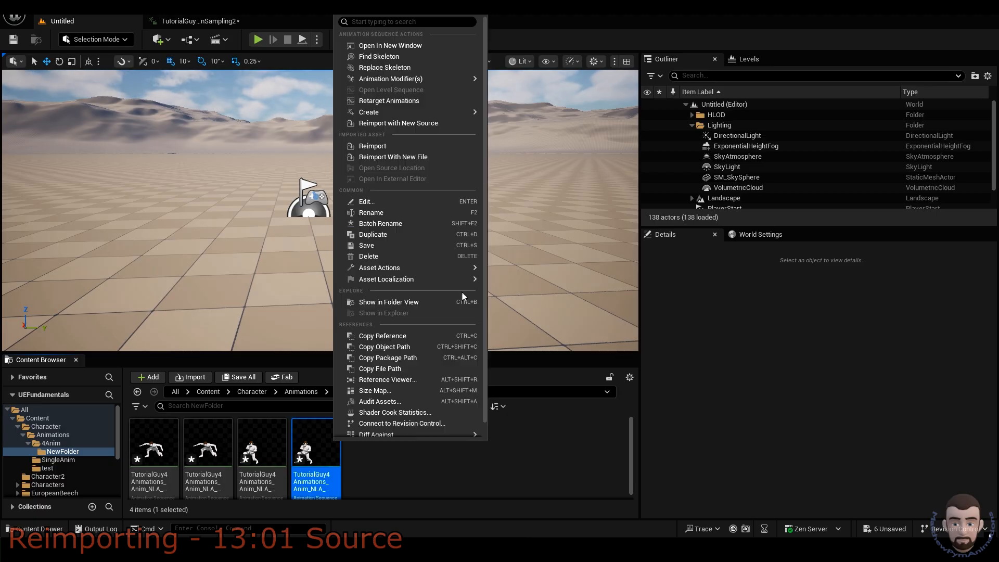
pyautogui.click(445, 148)
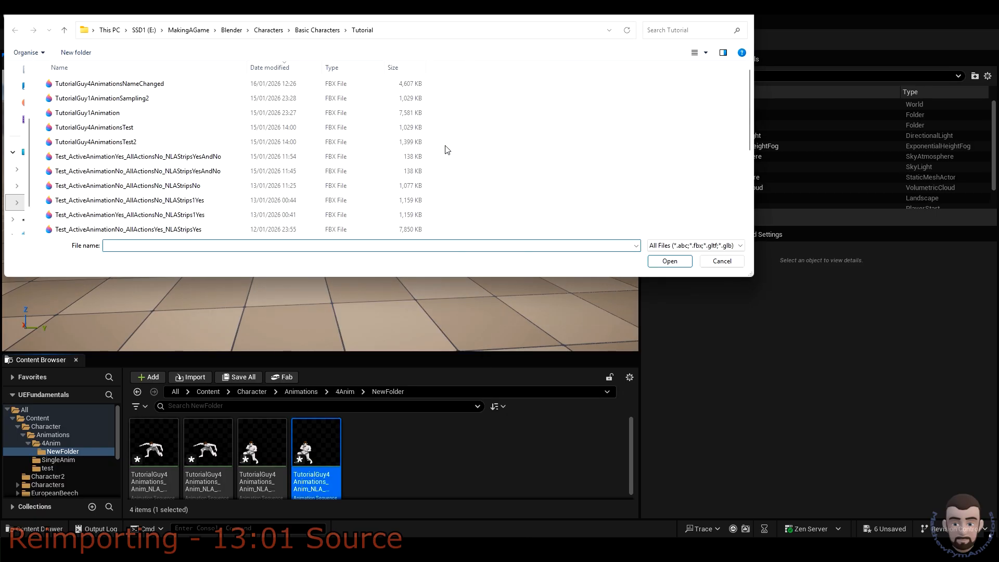
pyautogui.doubleClick(200, 84)
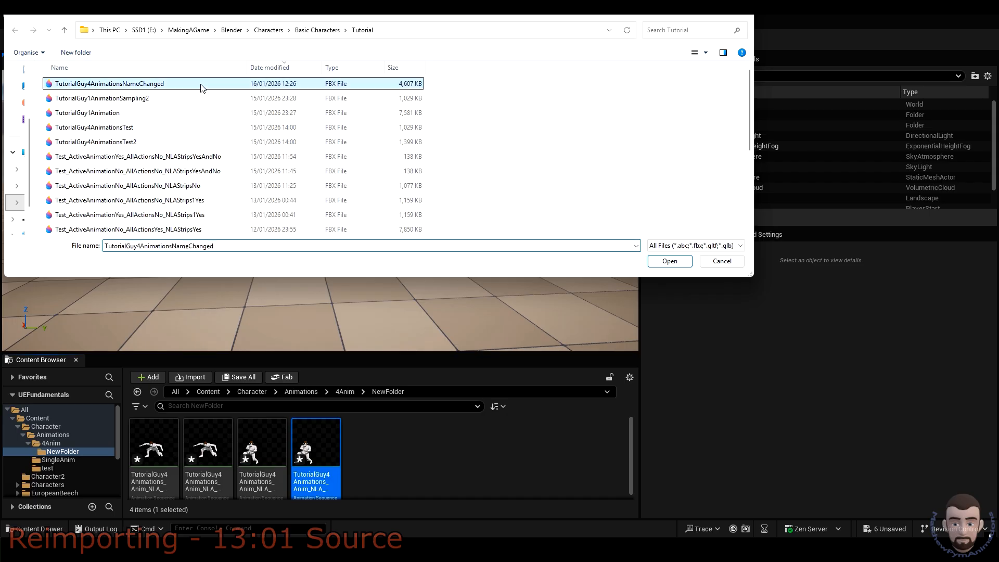
# Step: Reimport all four sequences in NewFolder, agreeing to specify missing sources and choosing TutorialGuy4AnimationsNameChanged for them
pyautogui.keyDown('shift'); pyautogui.click(153, 442); pyautogui.keyUp('shift')
pyautogui.rightClick(336, 453)
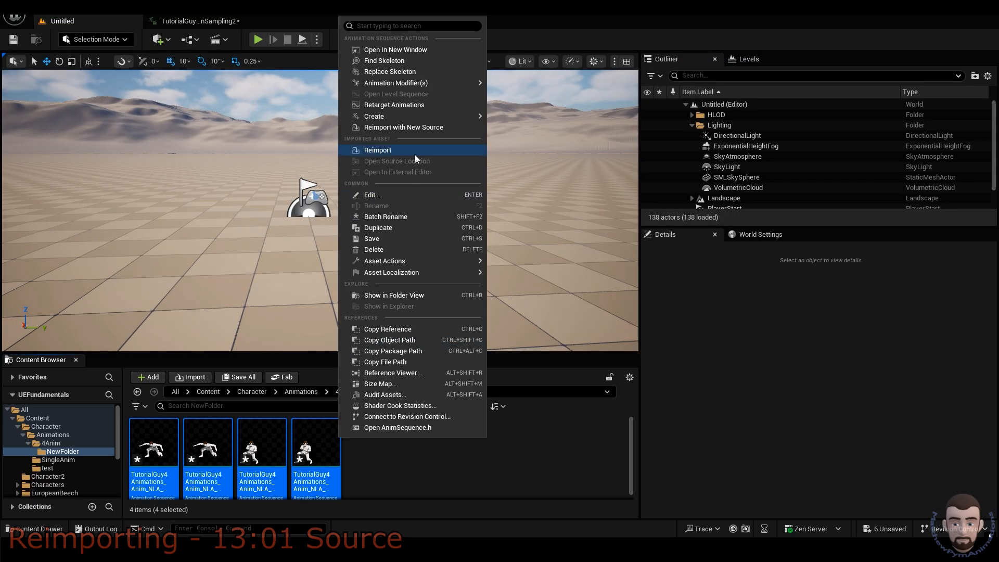
pyautogui.click(415, 154)
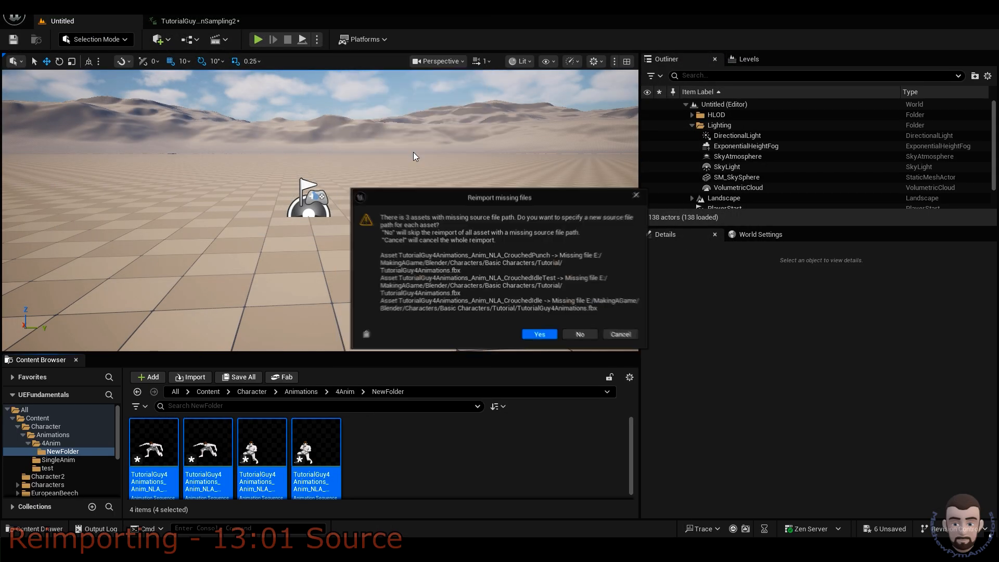
pyautogui.click(541, 336)
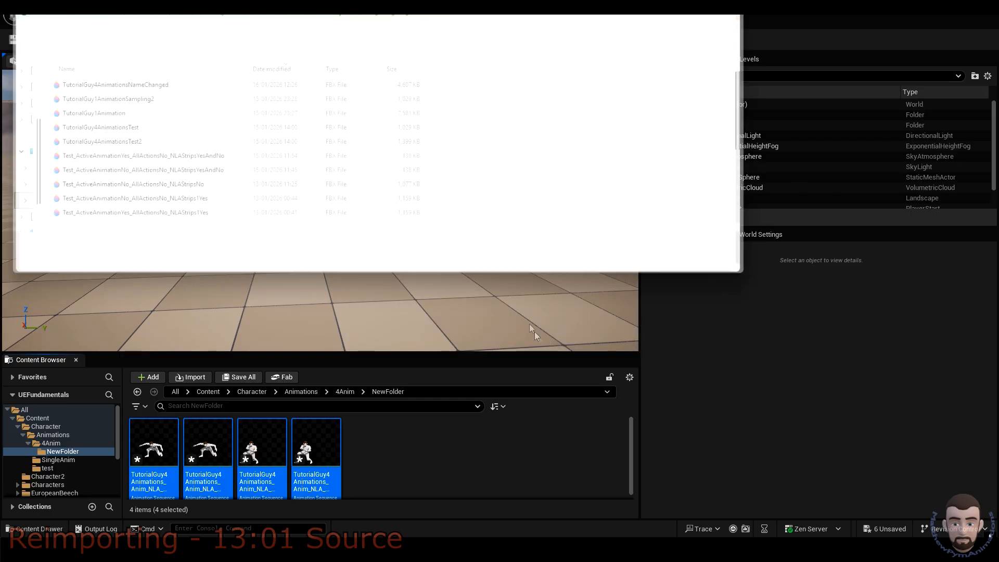
pyautogui.doubleClick(196, 88)
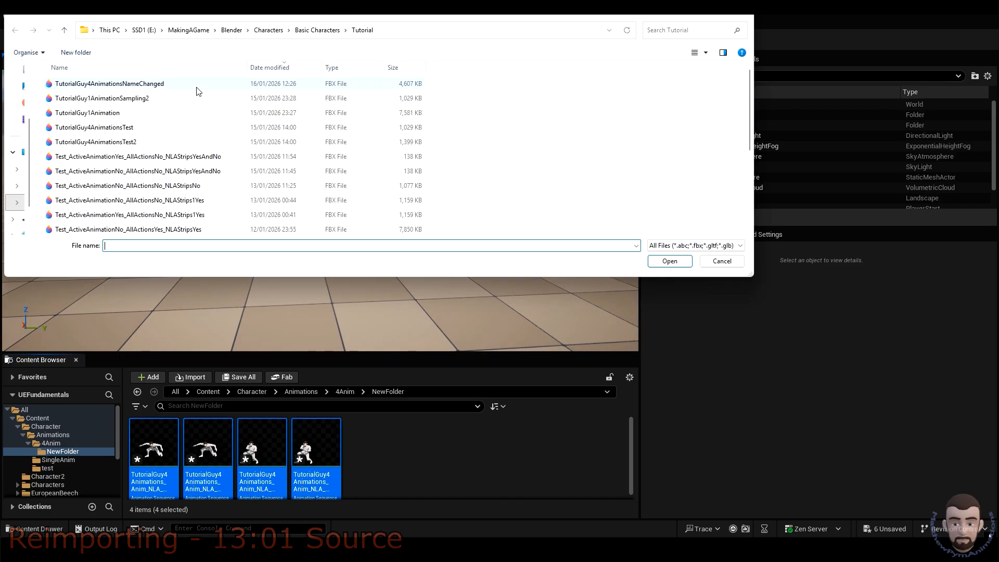
pyautogui.doubleClick(196, 90)
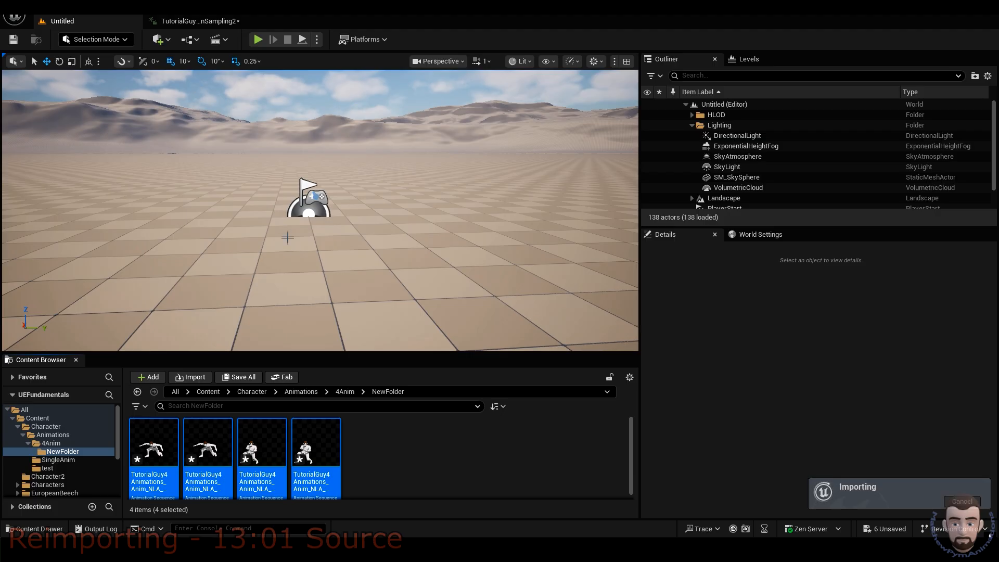